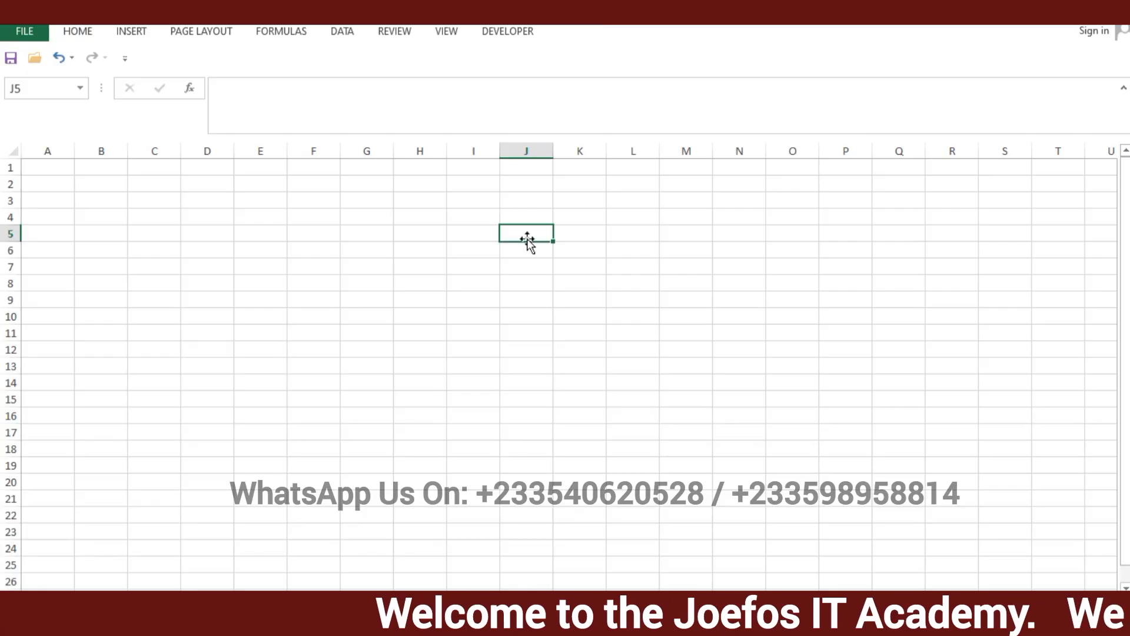
Switch to the browser and look through the videos and playlists on the Joefos IT Services Academy YouTube channel
{"action": "left_click", "coordinate": [525, 266]}
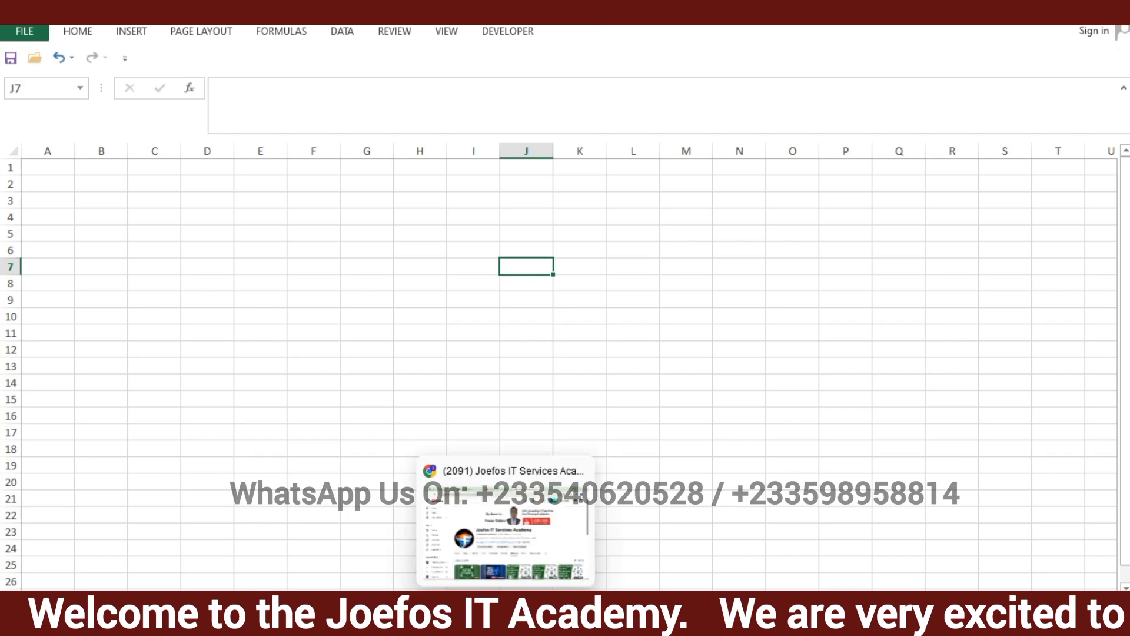
{"action": "left_click", "coordinate": [505, 619]}
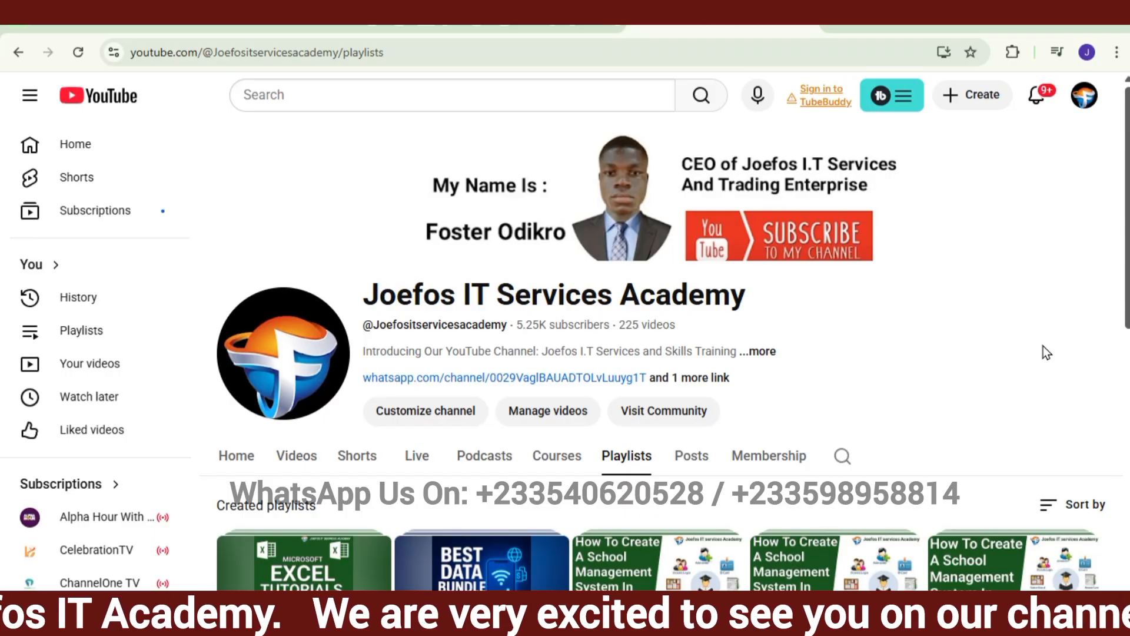
{"action": "left_click", "coordinate": [498, 465]}
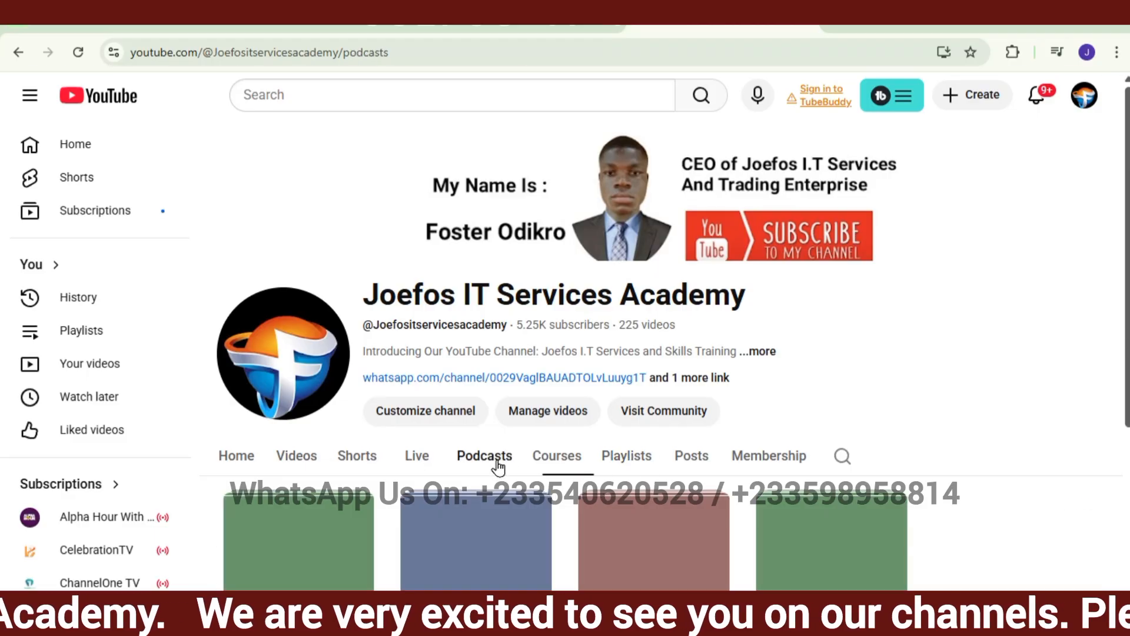
{"action": "left_click", "coordinate": [300, 462]}
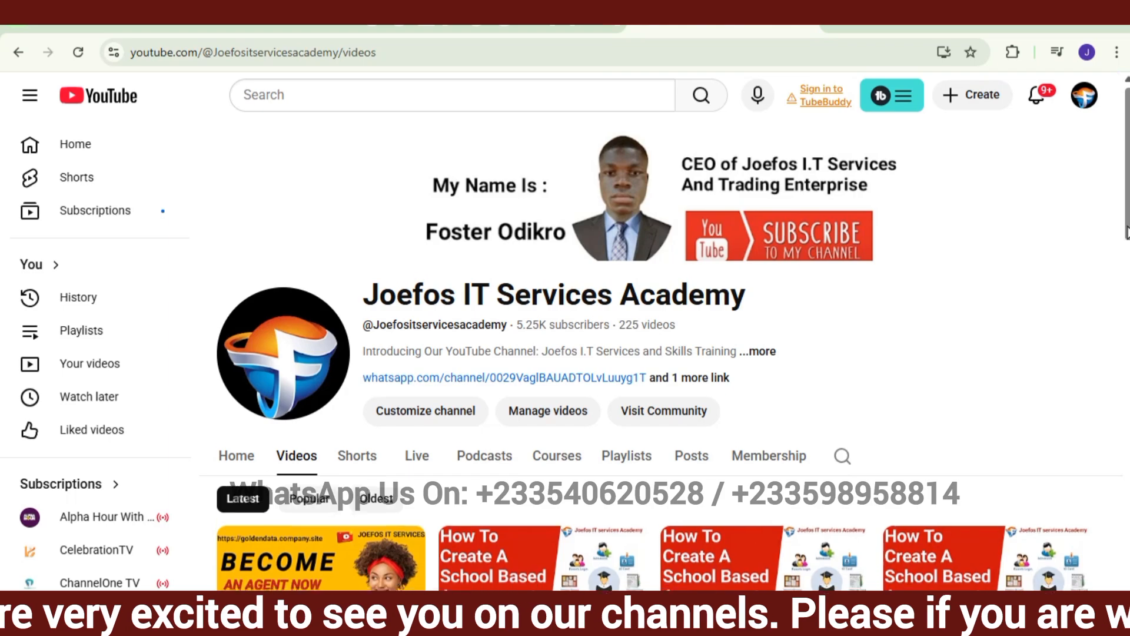
{"action": "left_click_drag", "start_coordinate": [1126, 227], "coordinate": [1123, 272]}
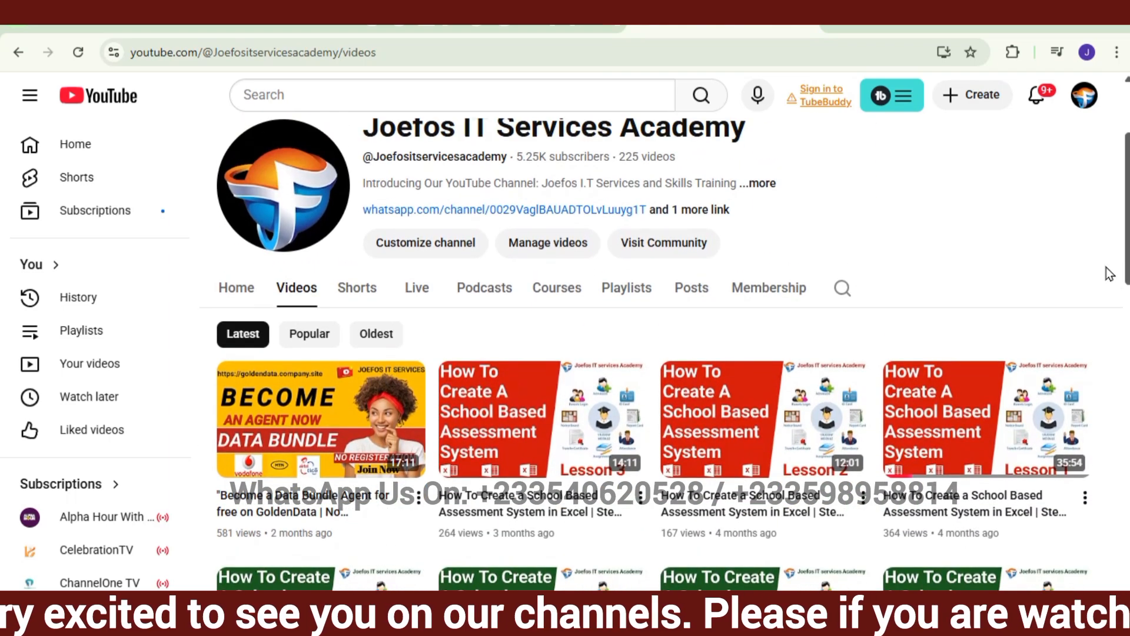
{"action": "left_click", "coordinate": [613, 290]}
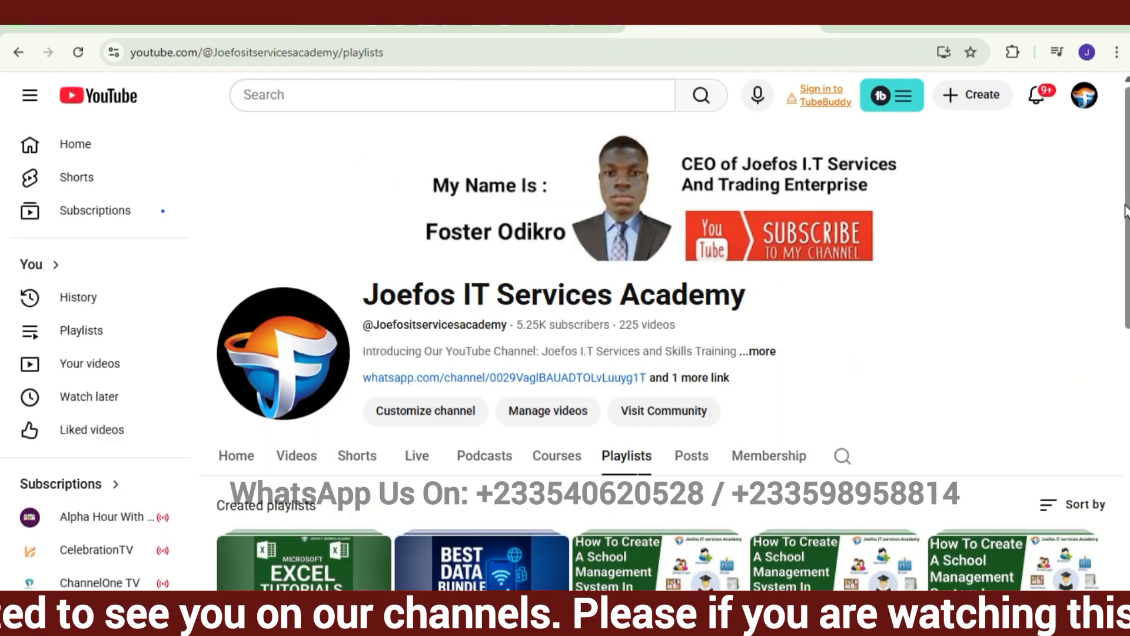
{"action": "left_click_drag", "start_coordinate": [1126, 210], "coordinate": [1127, 302]}
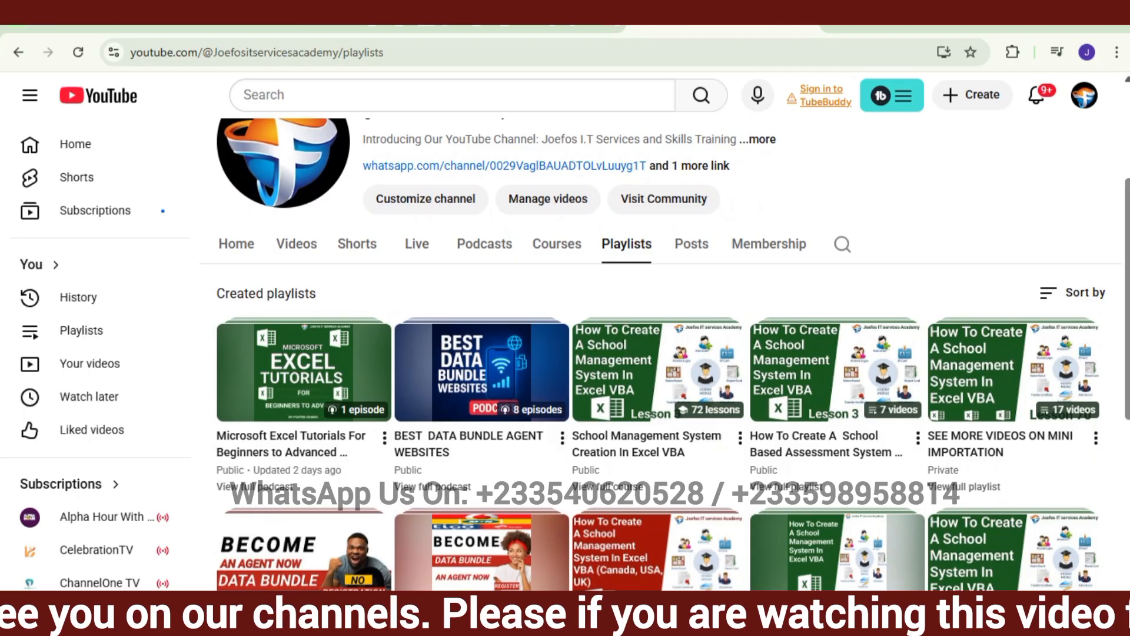
{"action": "left_click_drag", "start_coordinate": [1128, 254], "coordinate": [995, 230]}
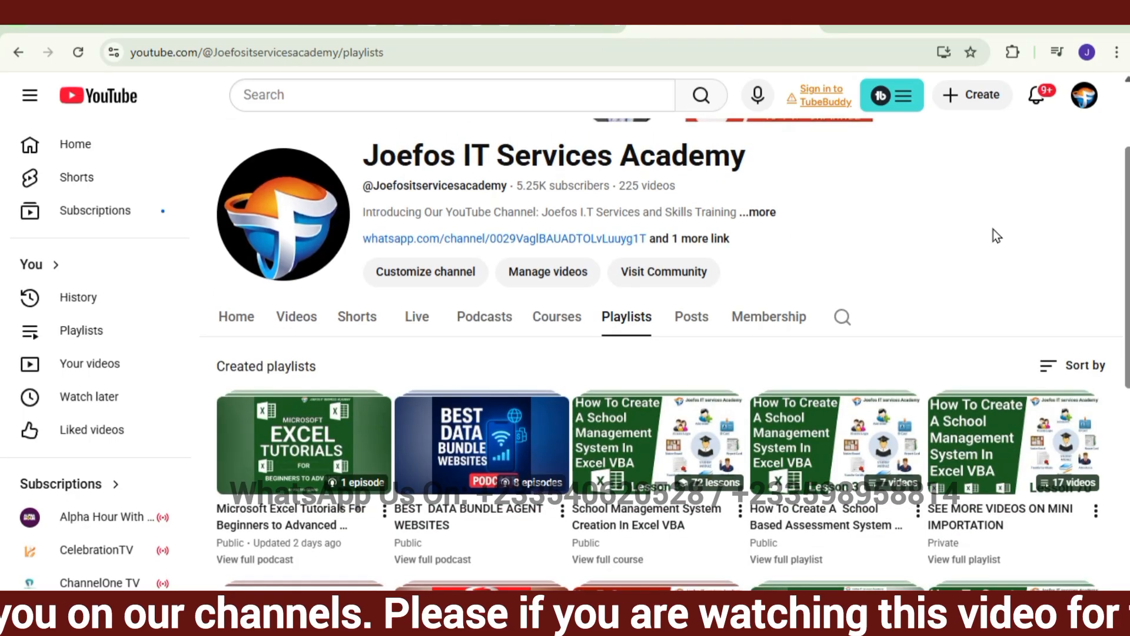
Look through the channel's courses and podcasts, including the Microsoft Excel tutorials podcast, and return to the Excel workbook
{"action": "left_click", "coordinate": [551, 316]}
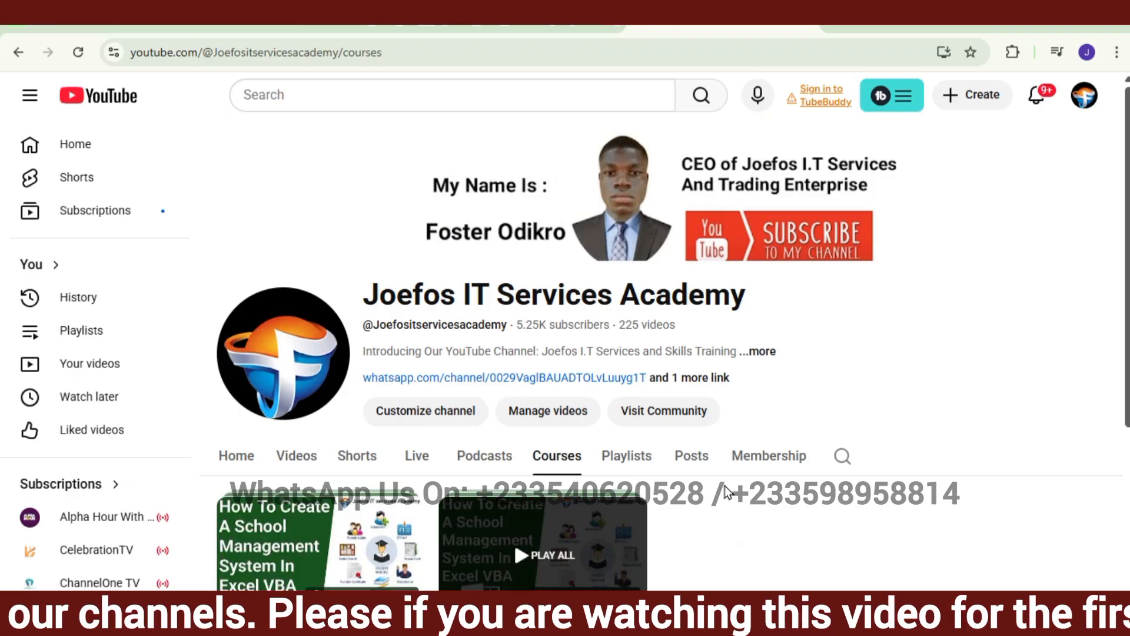
{"action": "left_click_drag", "start_coordinate": [1129, 386], "coordinate": [1124, 423]}
{"action": "left_click", "coordinate": [486, 394]}
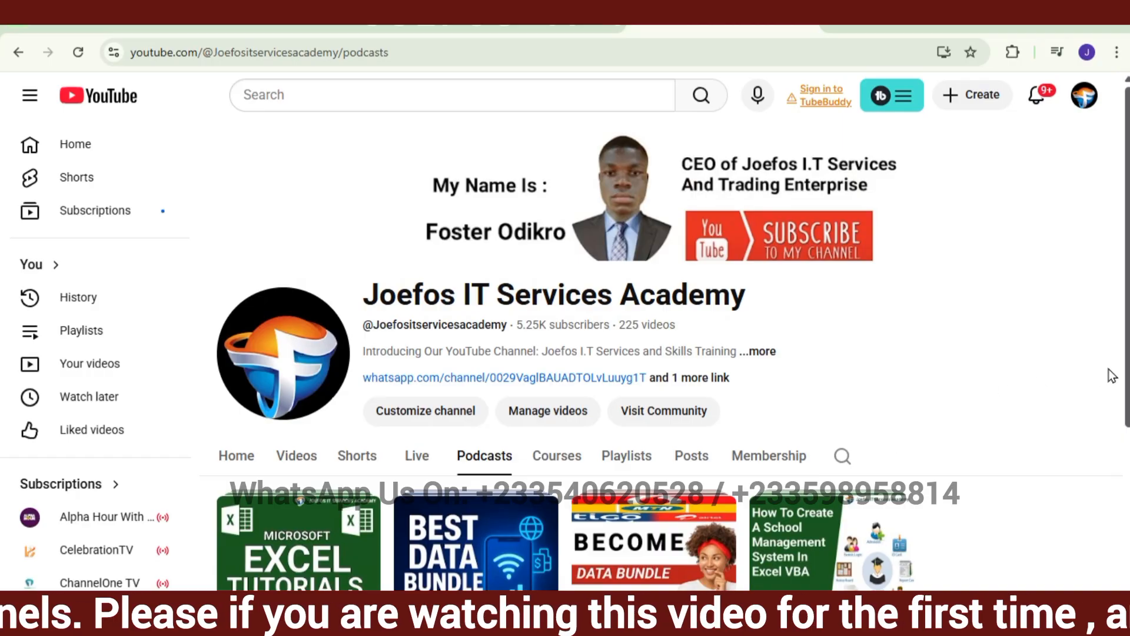
{"action": "left_click_drag", "start_coordinate": [1127, 386], "coordinate": [1128, 483]}
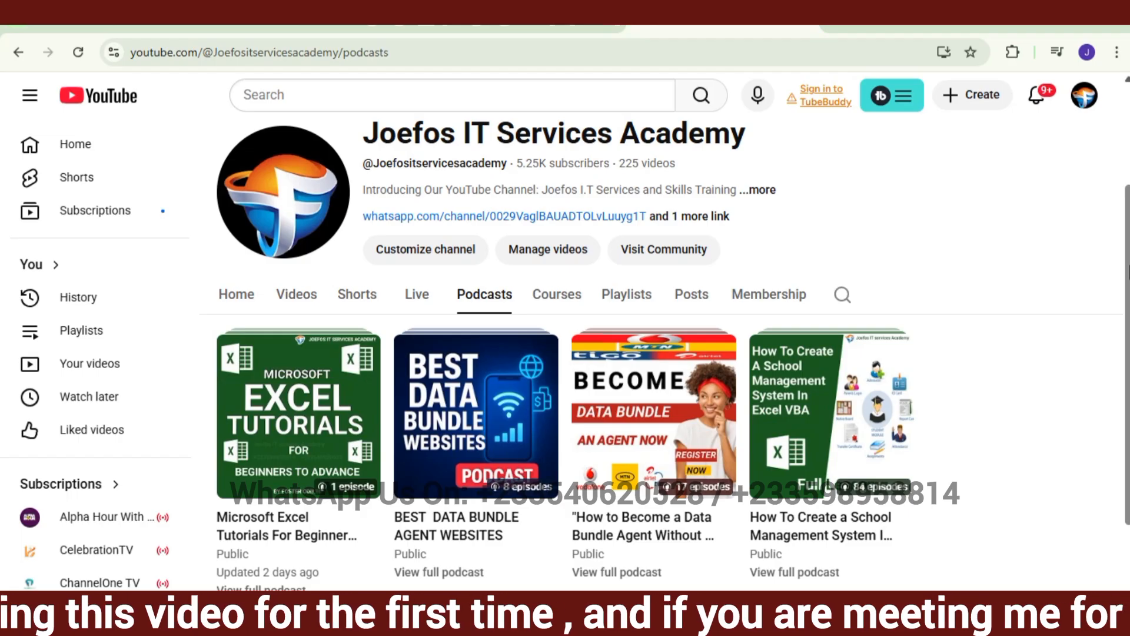
{"action": "scroll", "coordinate": [665, 339], "scroll_direction": "up", "scroll_amount": 3}
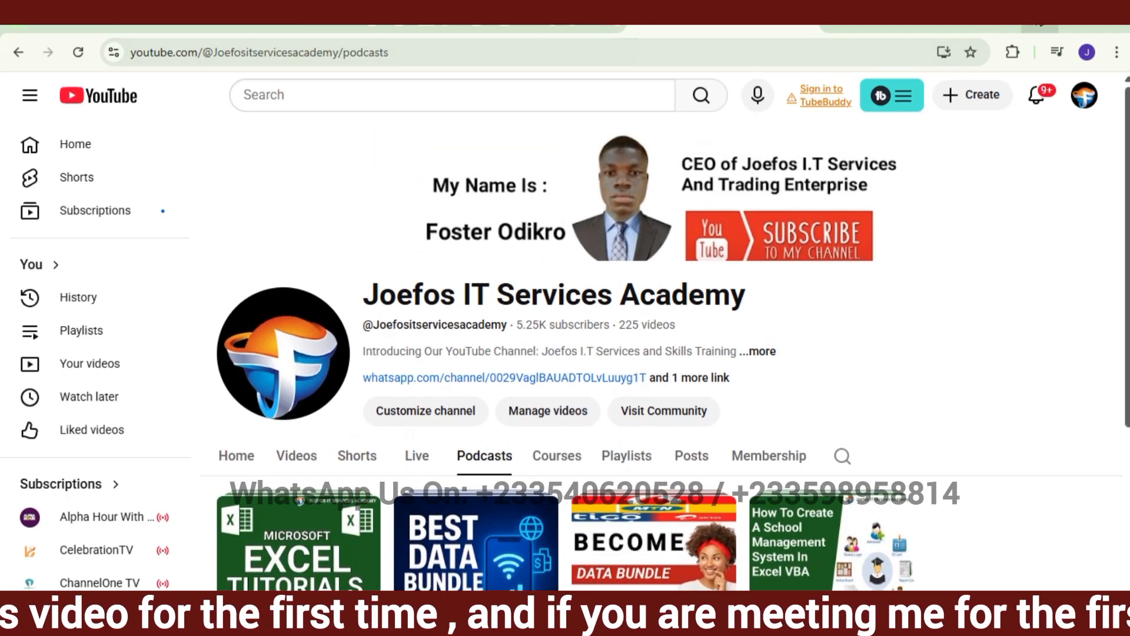
{"action": "left_click", "coordinate": [1038, 18]}
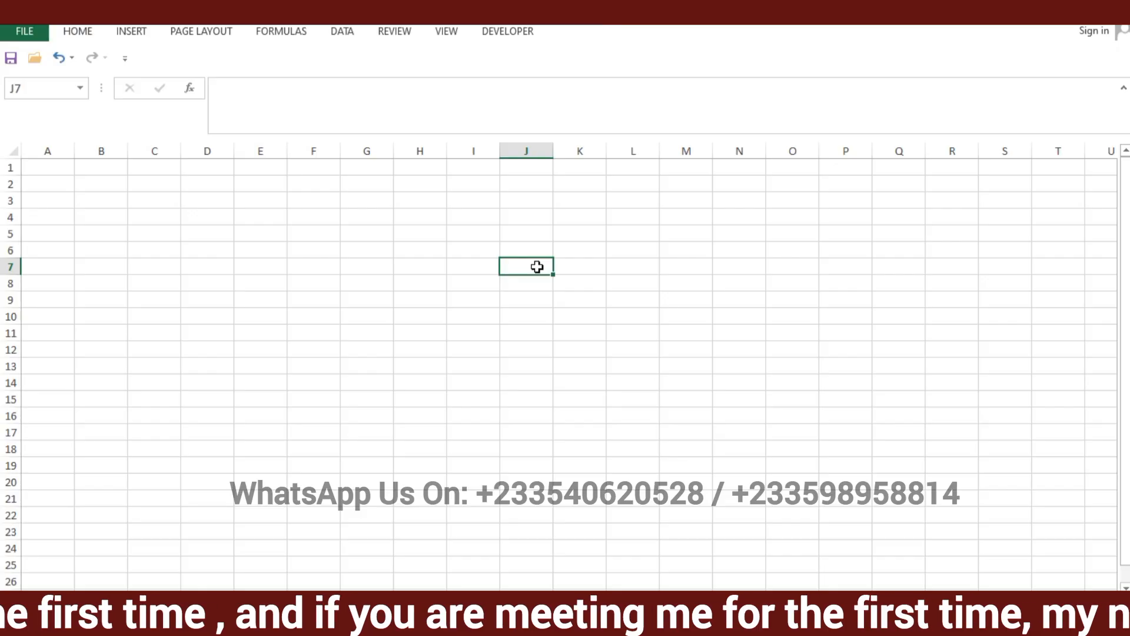
Enter GHANA in cell J7, ACCRA in M7, KUMASI in O11 and HO in Q14
{"action": "type", "text": "GHANA"}
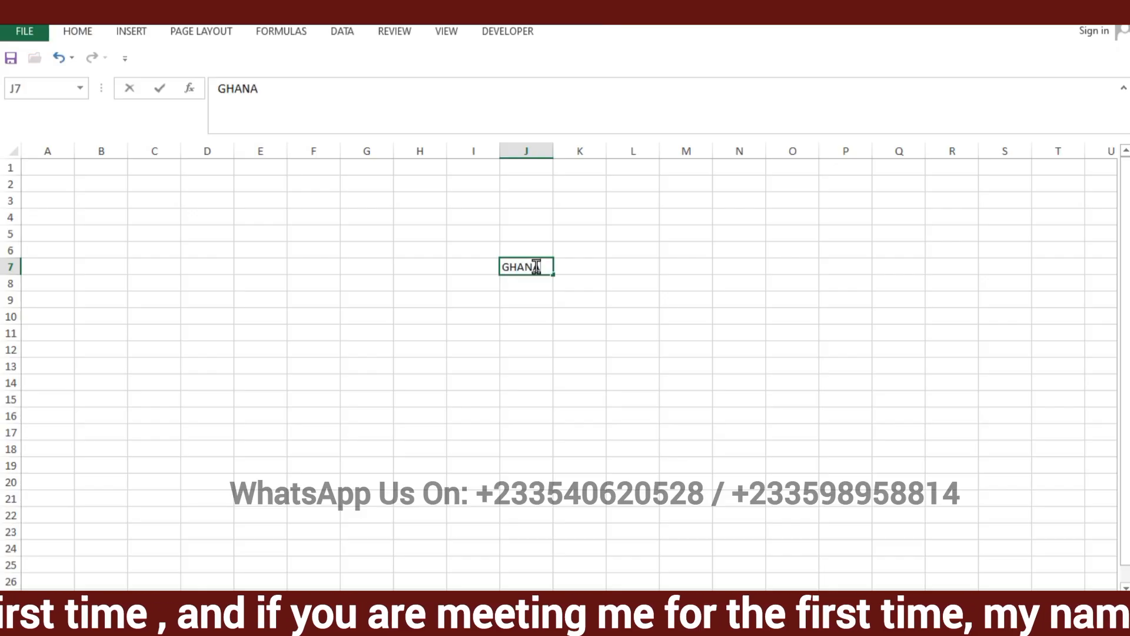
{"action": "left_click", "coordinate": [686, 264]}
{"action": "type", "text": "ACCRA"}
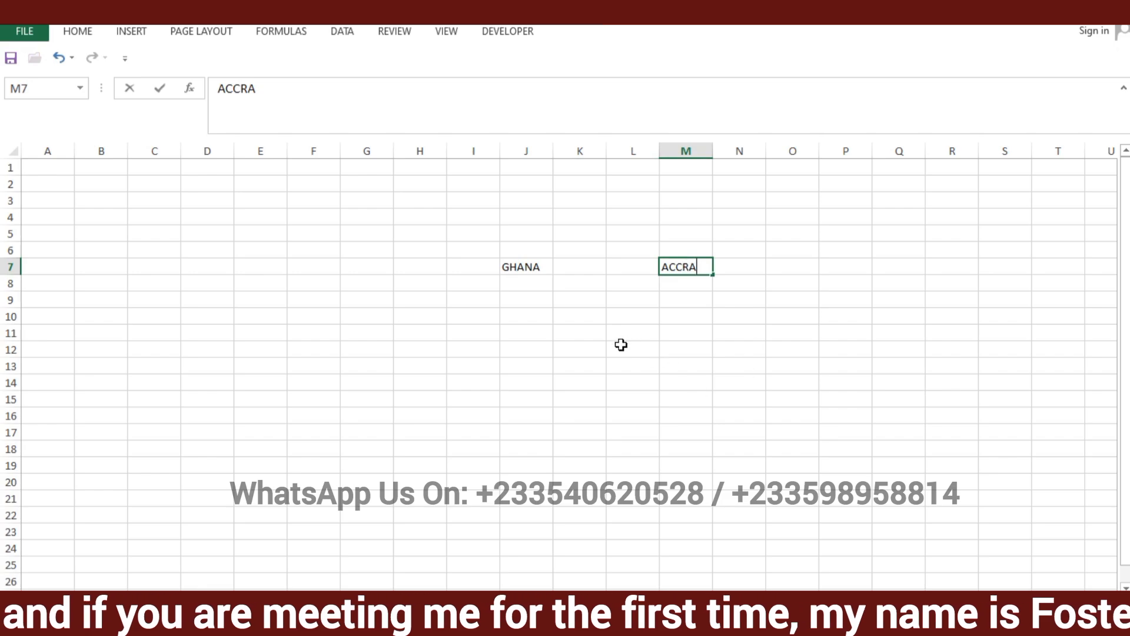
{"action": "left_click", "coordinate": [789, 331]}
{"action": "type", "text": "KUMASI"}
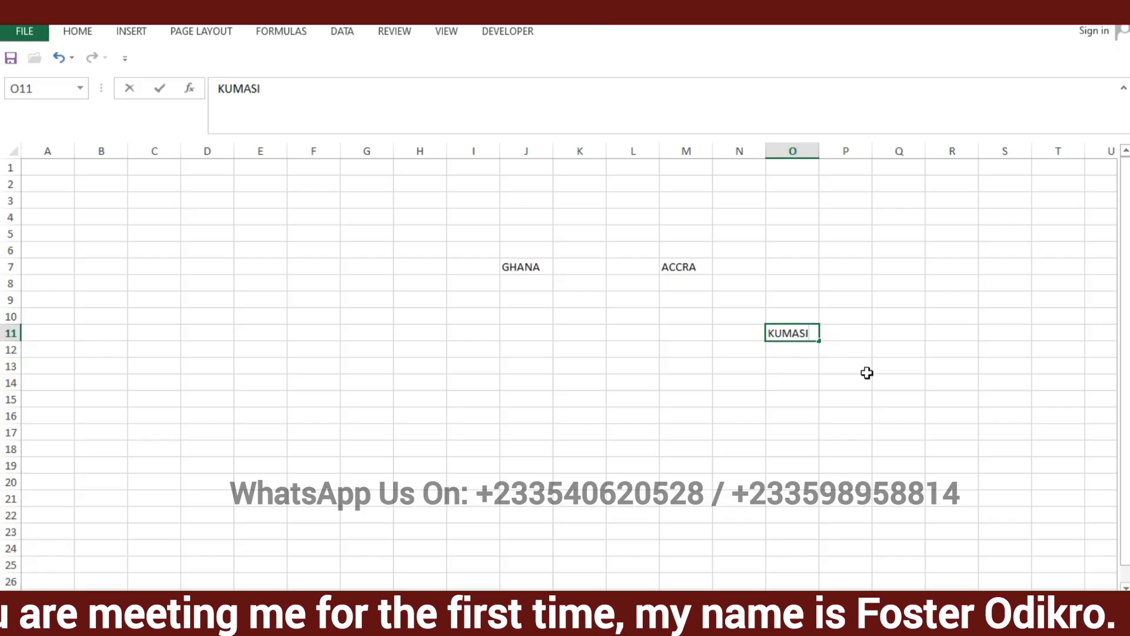
{"action": "left_click", "coordinate": [890, 384]}
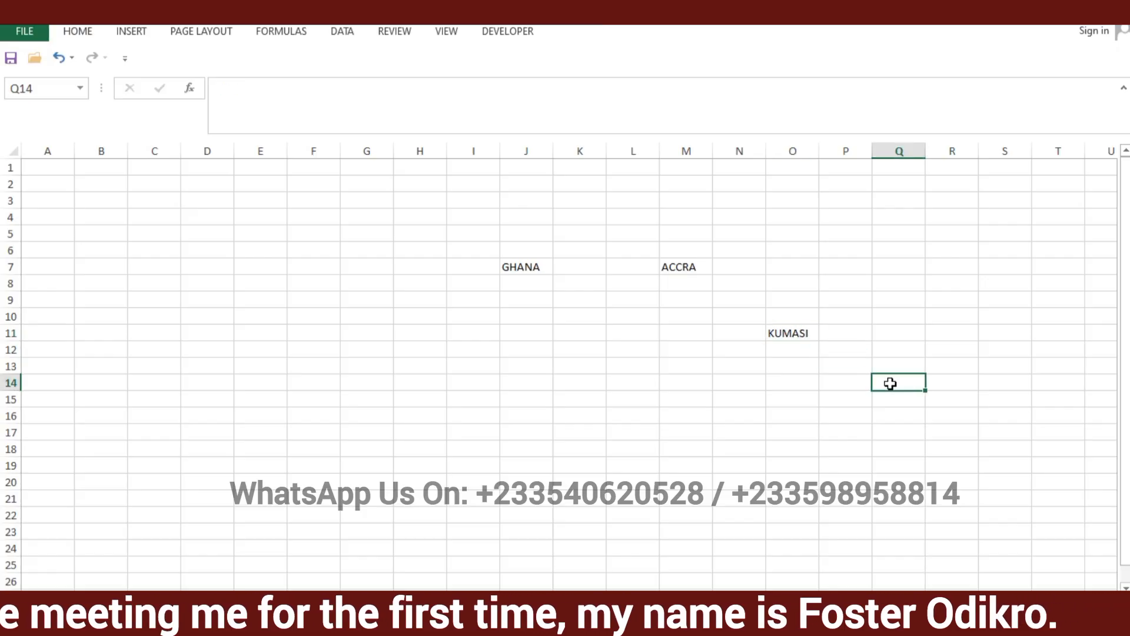
{"action": "type", "text": "HO"}
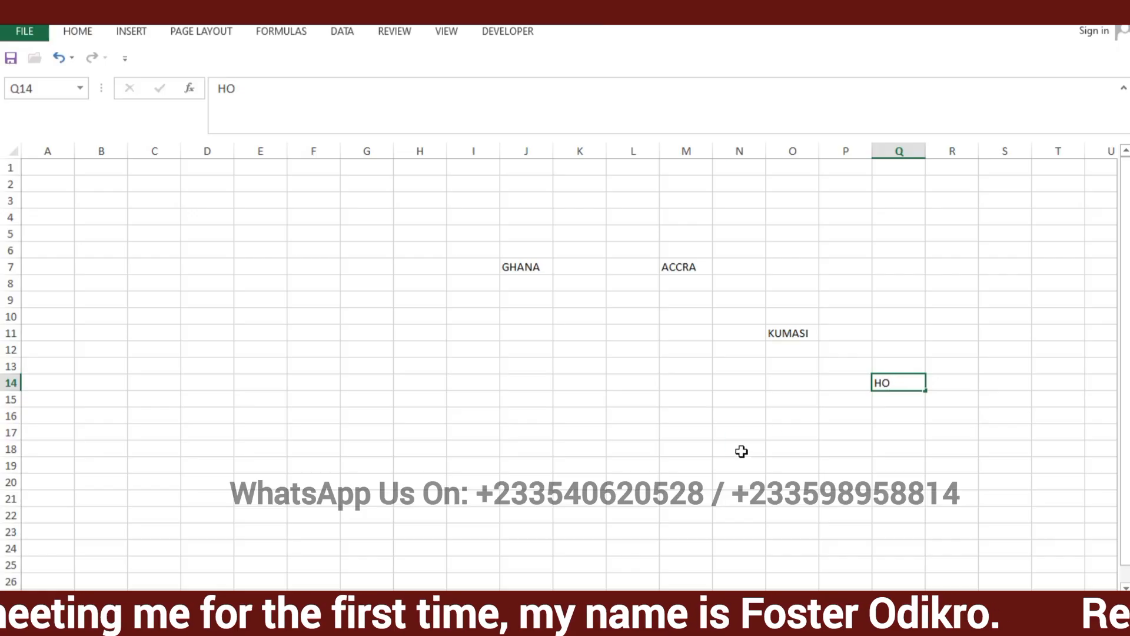
{"action": "left_click", "coordinate": [741, 451]}
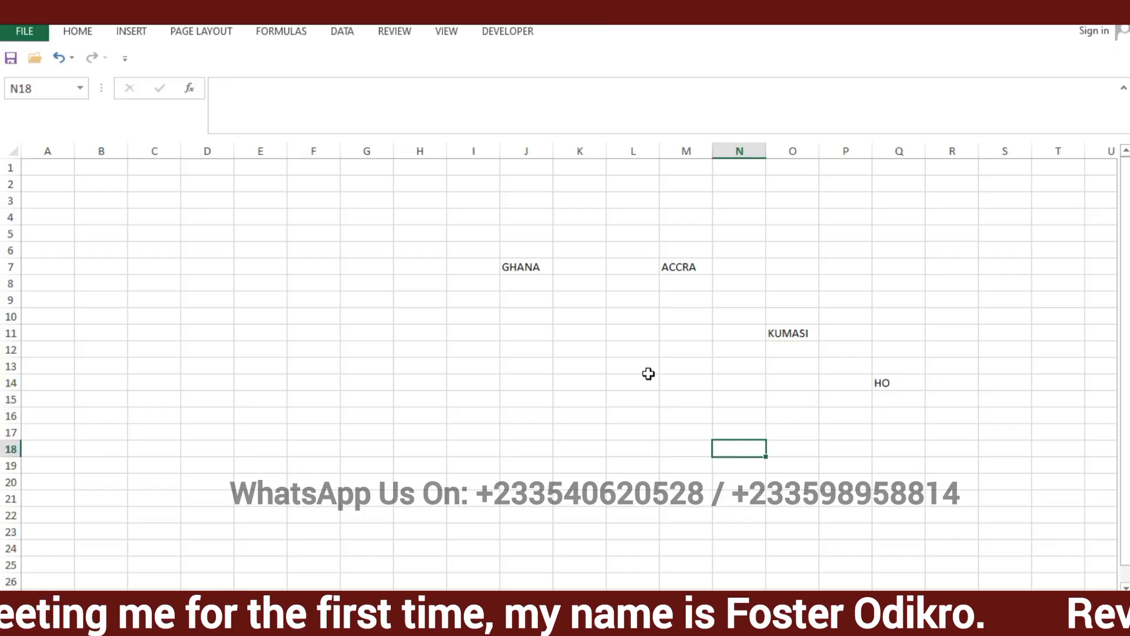
Increase the font size of GHANA in cell J7 to 48
{"action": "left_click", "coordinate": [535, 272]}
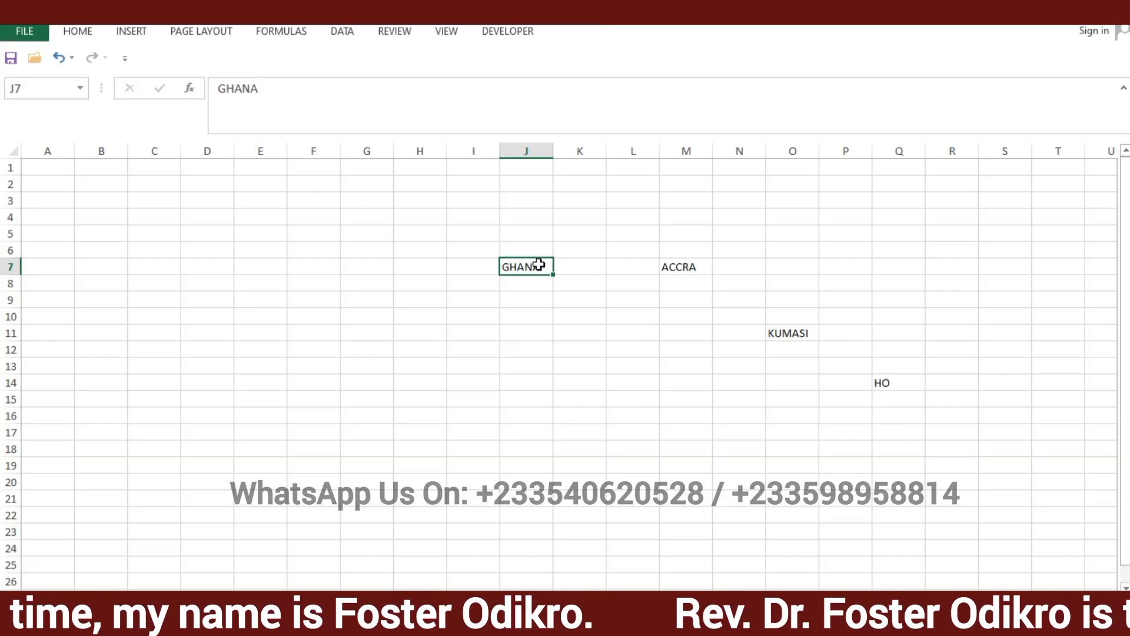
{"action": "left_click", "coordinate": [572, 308]}
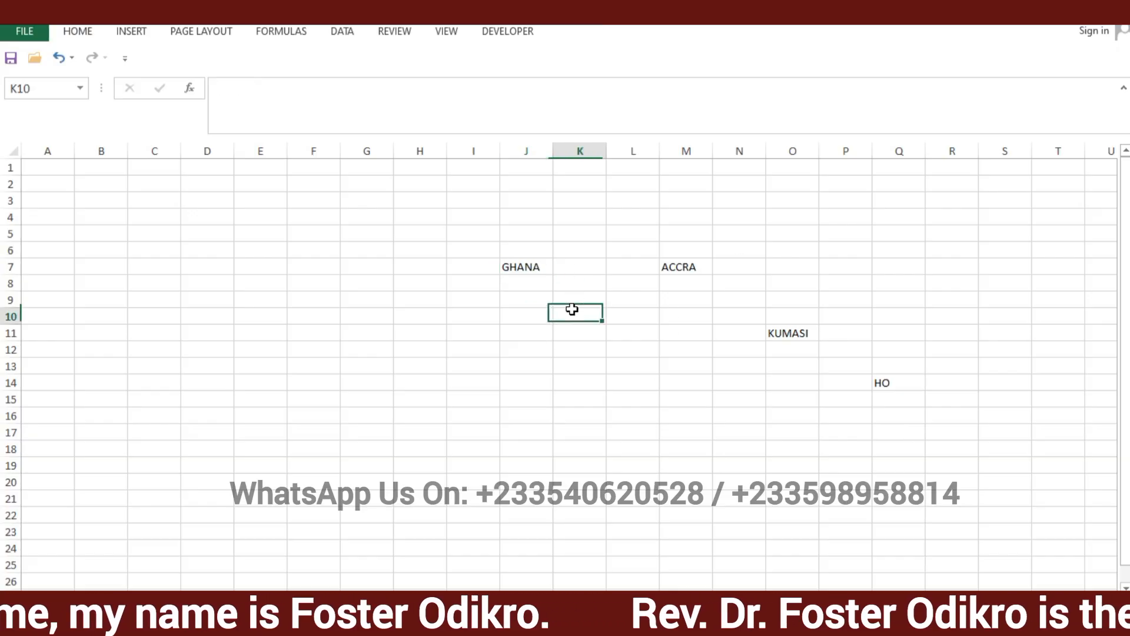
{"action": "left_click", "coordinate": [516, 267]}
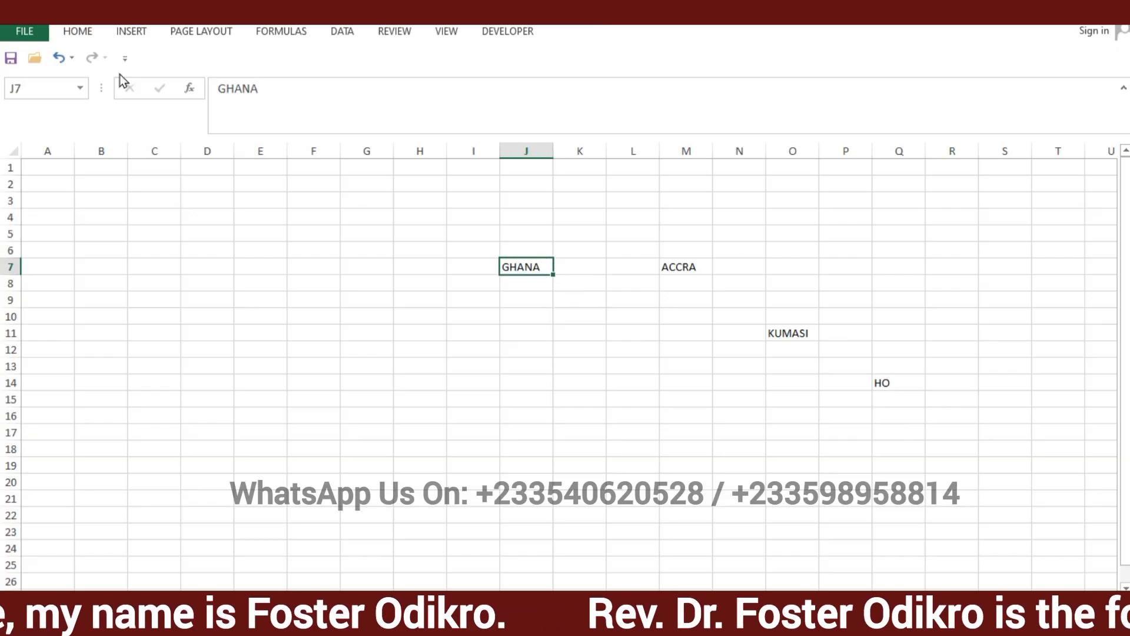
{"action": "left_click", "coordinate": [79, 32]}
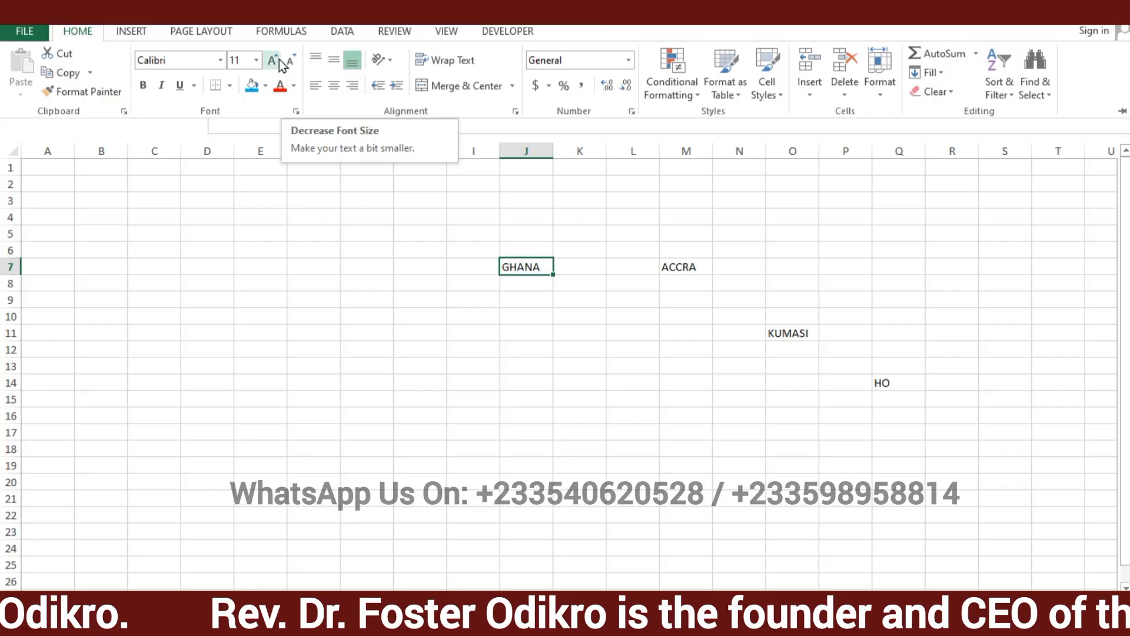
{"action": "left_click", "coordinate": [274, 61]}
{"action": "left_click", "coordinate": [274, 61]}
{"action": "left_click", "coordinate": [274, 61]}
{"action": "left_click", "coordinate": [275, 61]}
{"action": "left_click", "coordinate": [274, 61]}
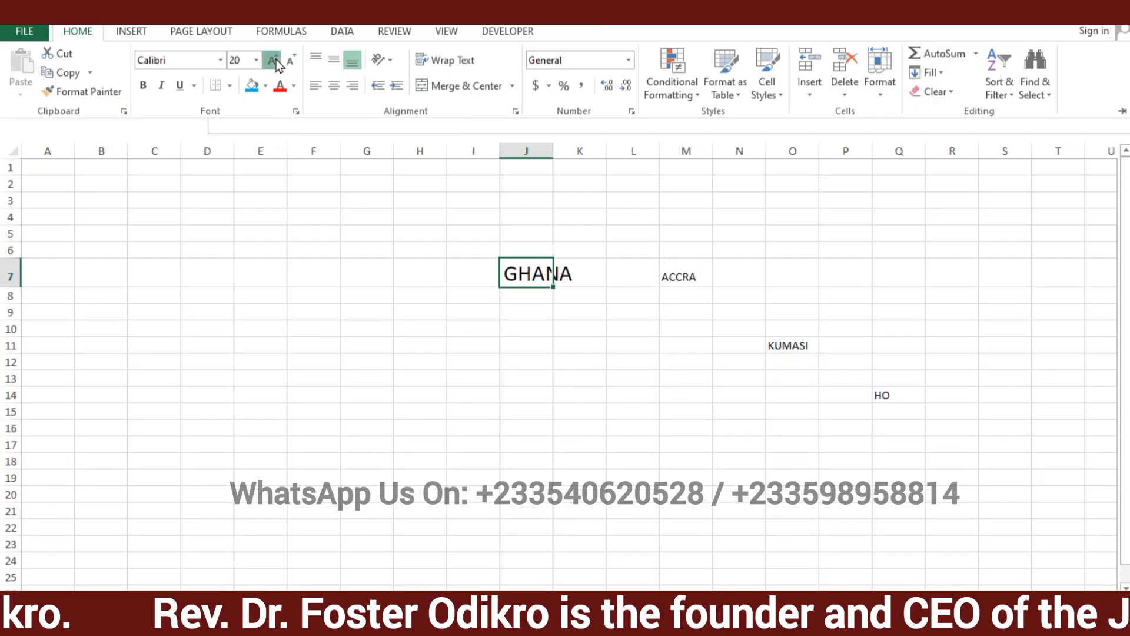
{"action": "left_click", "coordinate": [274, 61]}
{"action": "left_click", "coordinate": [274, 61]}
{"action": "left_click", "coordinate": [274, 61]}
{"action": "left_click", "coordinate": [274, 61]}
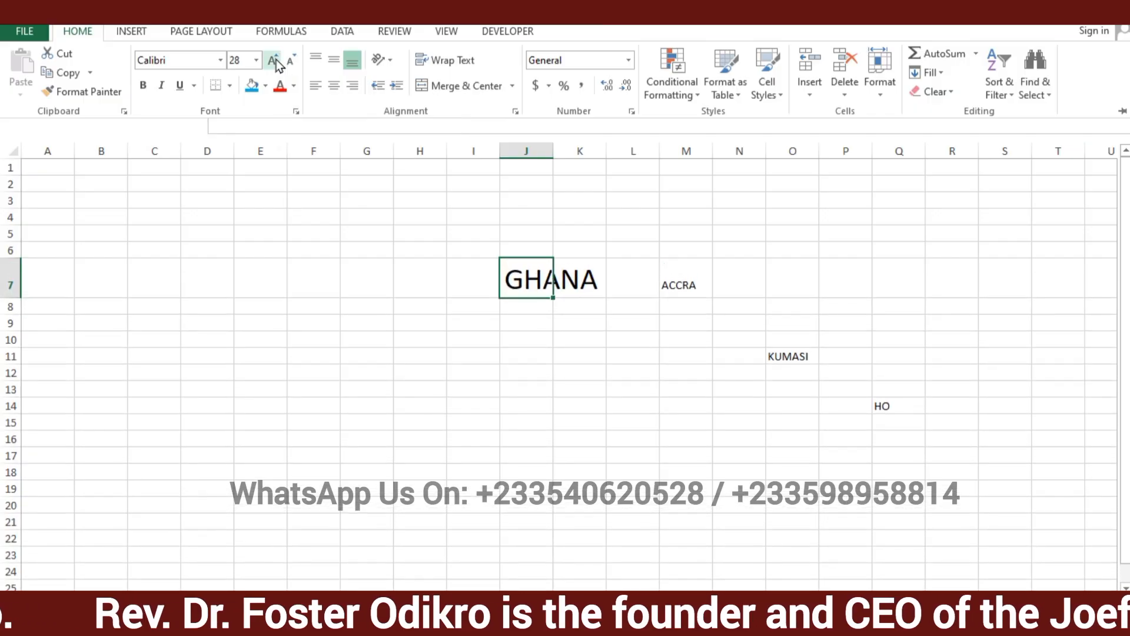
{"action": "left_click", "coordinate": [274, 60]}
{"action": "left_click", "coordinate": [274, 61]}
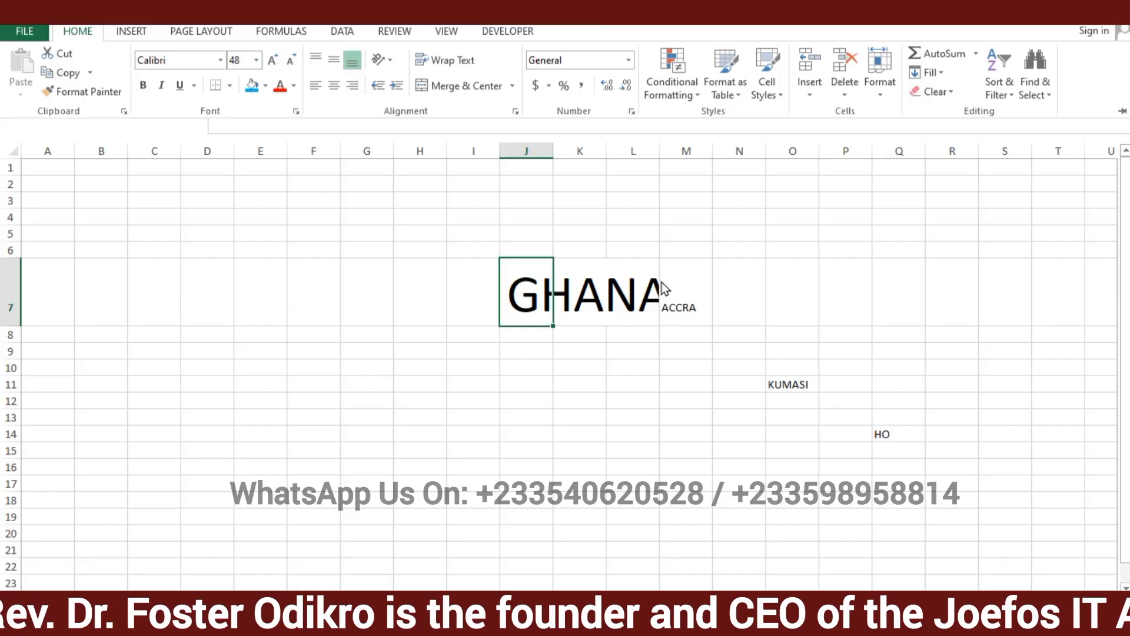
{"action": "key", "text": "ctrl+F1"}
Increase the font size of ACCRA in cell M7 to 72, trying a one-step decrease along the way
{"action": "left_click", "coordinate": [670, 296]}
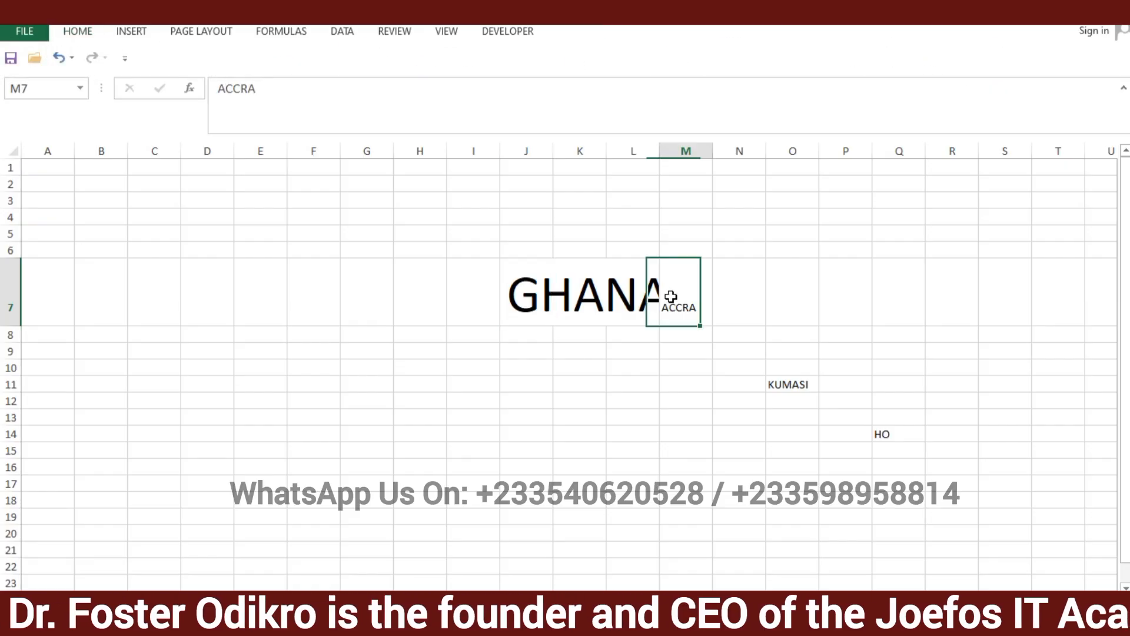
{"action": "left_click", "coordinate": [76, 32]}
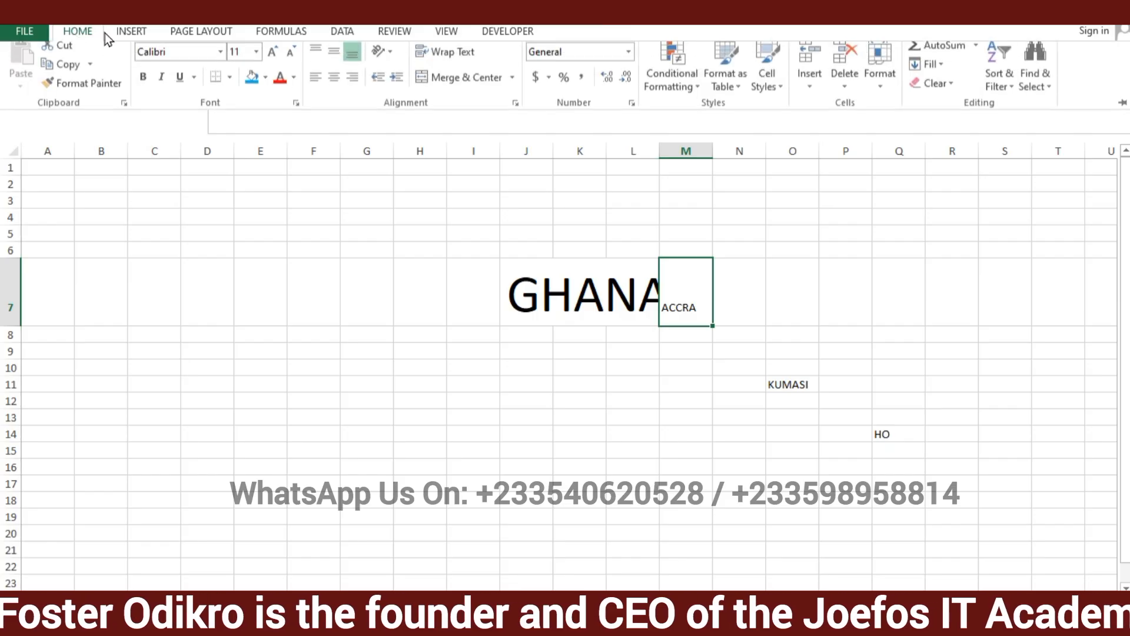
{"action": "left_click", "coordinate": [270, 62]}
{"action": "left_click", "coordinate": [270, 62]}
{"action": "left_click", "coordinate": [270, 63]}
{"action": "left_click", "coordinate": [270, 62]}
{"action": "left_click", "coordinate": [270, 62]}
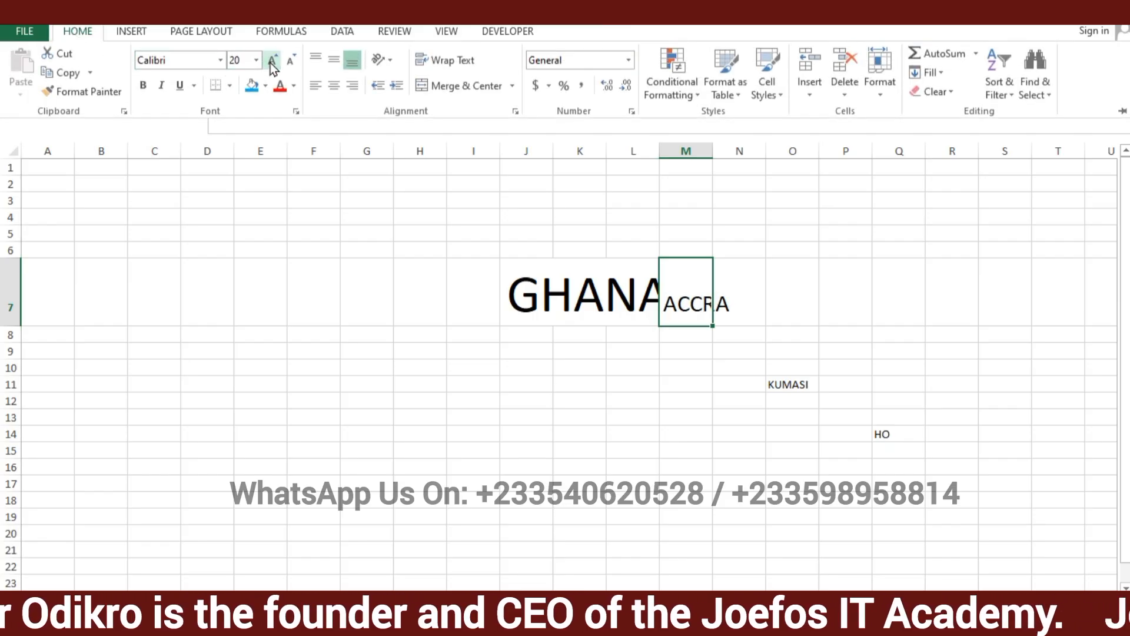
{"action": "left_click", "coordinate": [271, 63]}
{"action": "left_click", "coordinate": [270, 62]}
{"action": "left_click", "coordinate": [271, 62]}
{"action": "left_click", "coordinate": [270, 62]}
{"action": "left_click", "coordinate": [270, 62]}
{"action": "left_click", "coordinate": [270, 63]}
{"action": "left_click", "coordinate": [270, 62]}
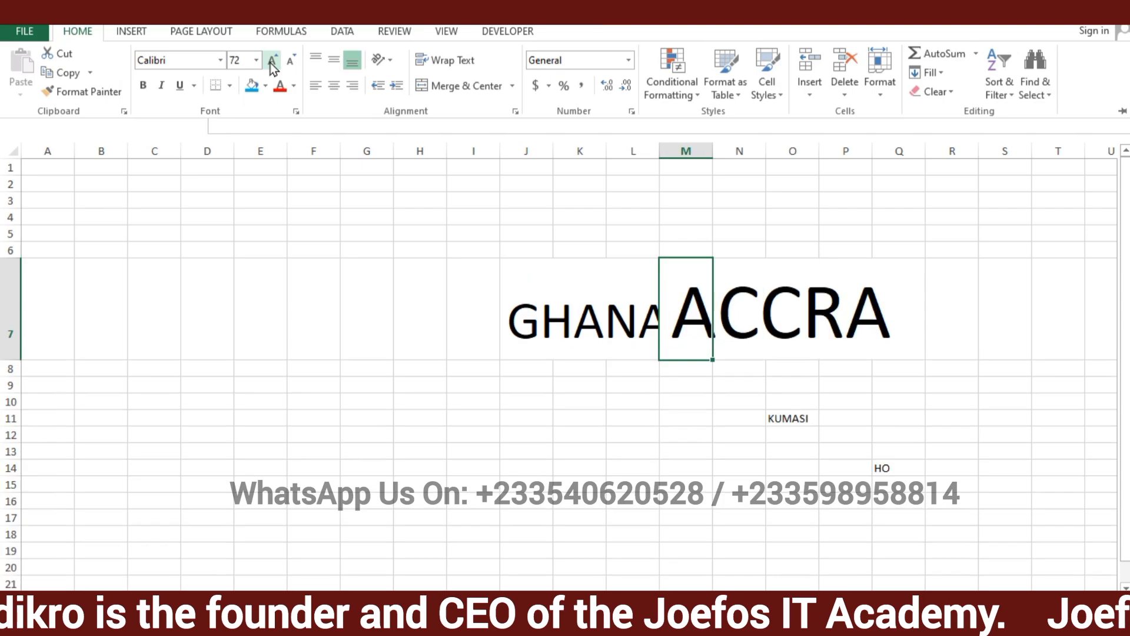
{"action": "left_click", "coordinate": [291, 66]}
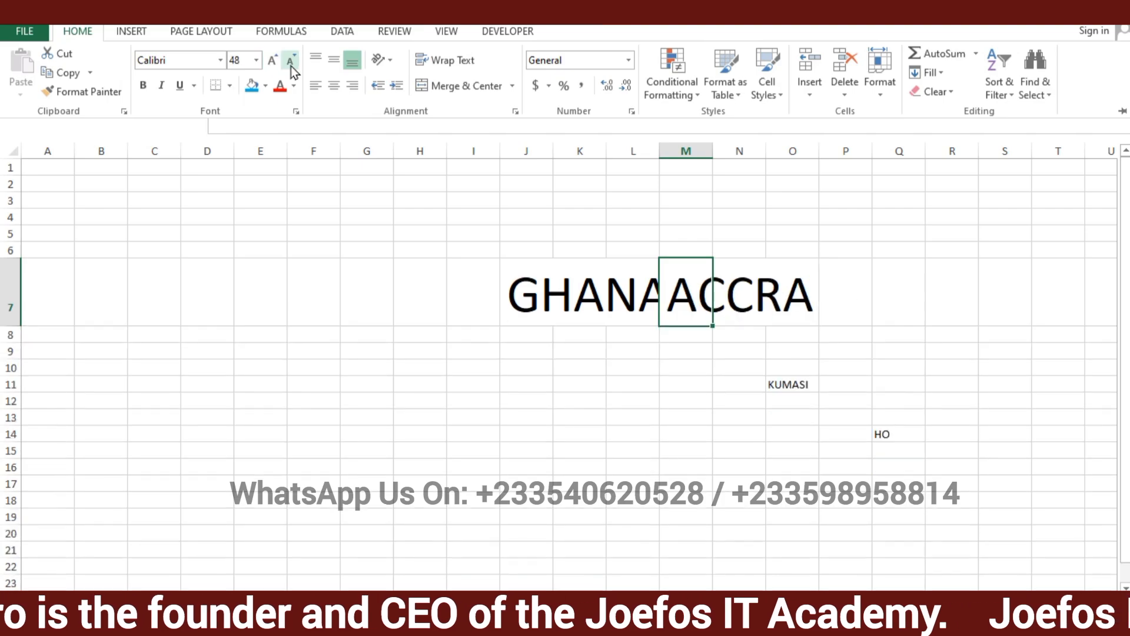
{"action": "left_click", "coordinate": [274, 61]}
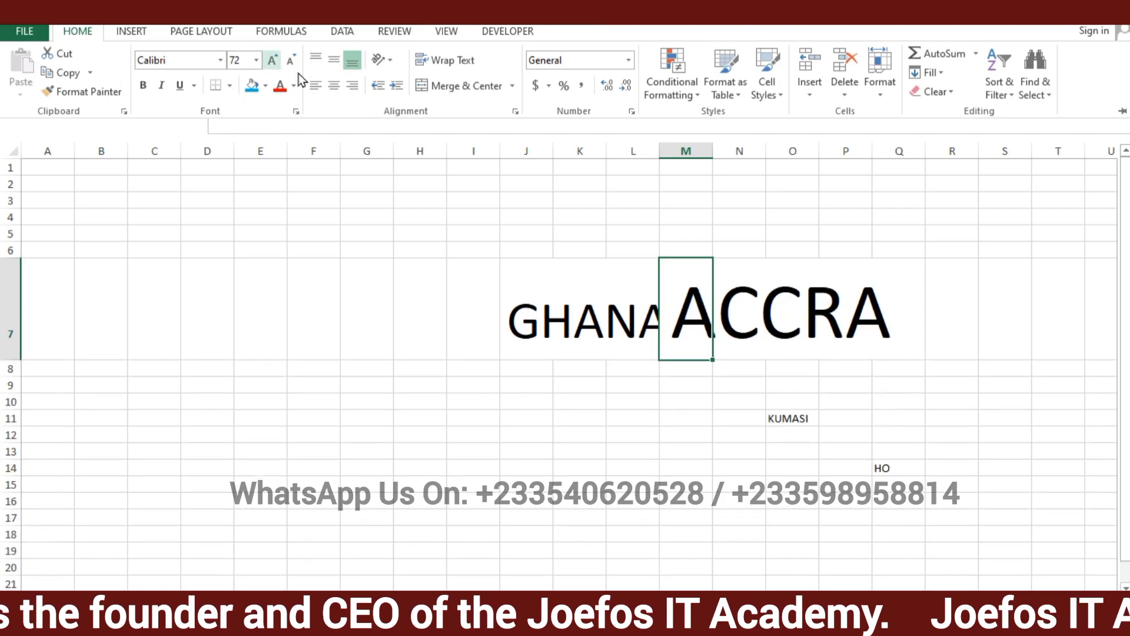
{"action": "key", "text": "ctrl+F1"}
Increase the font size of KUMASI in cell O11 to 72
{"action": "left_click", "coordinate": [783, 417]}
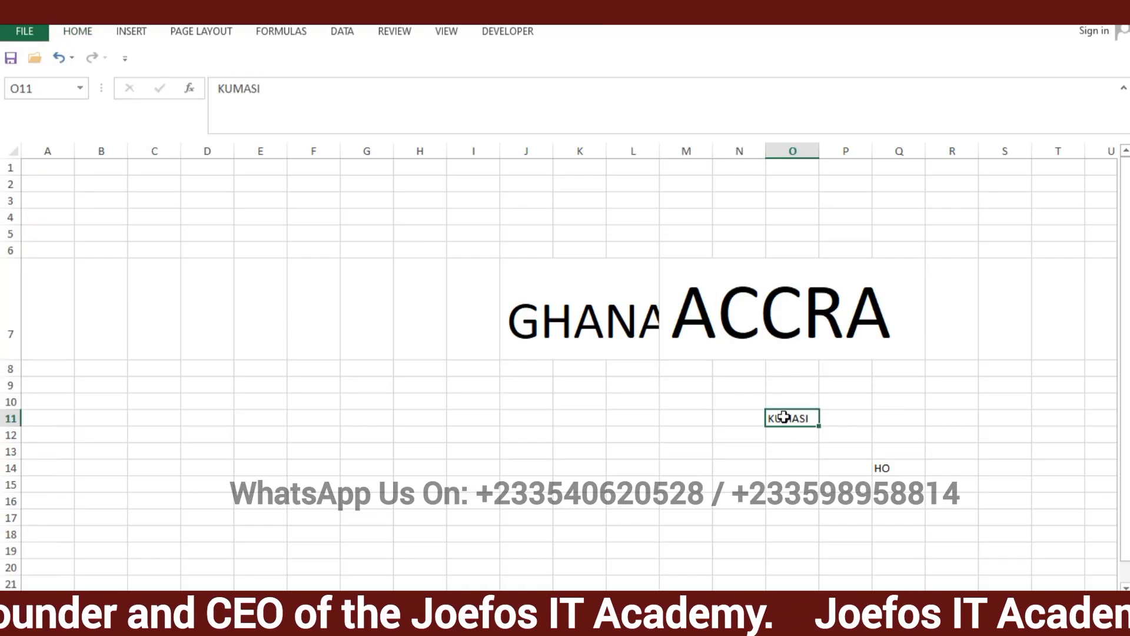
{"action": "left_click", "coordinate": [83, 31]}
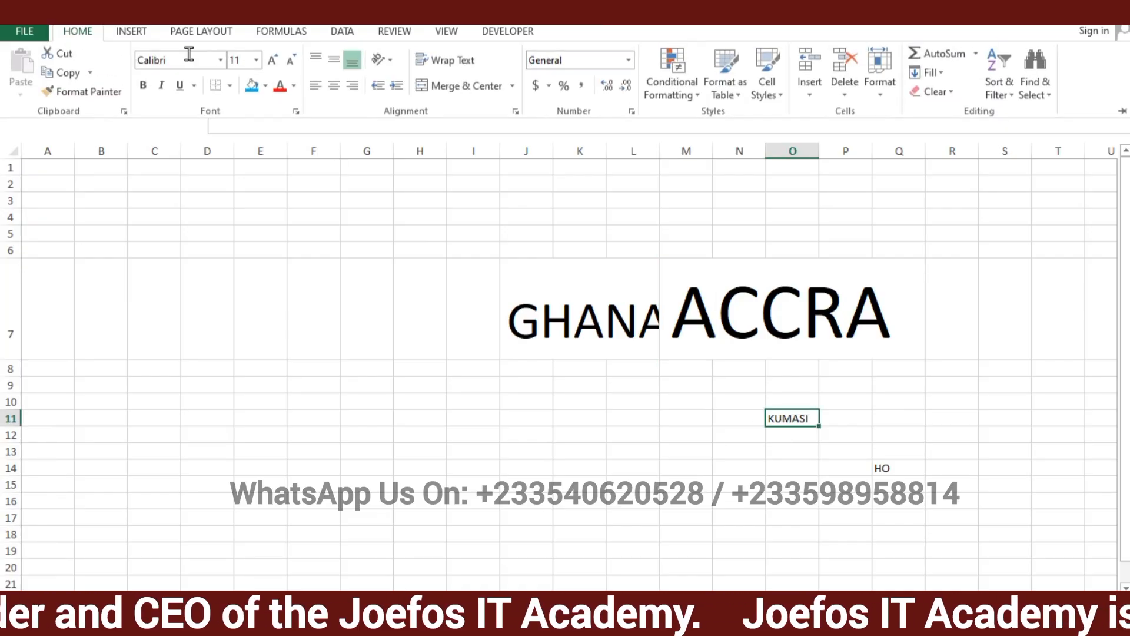
{"action": "left_click", "coordinate": [273, 61]}
{"action": "left_click", "coordinate": [273, 62]}
{"action": "left_click", "coordinate": [273, 61]}
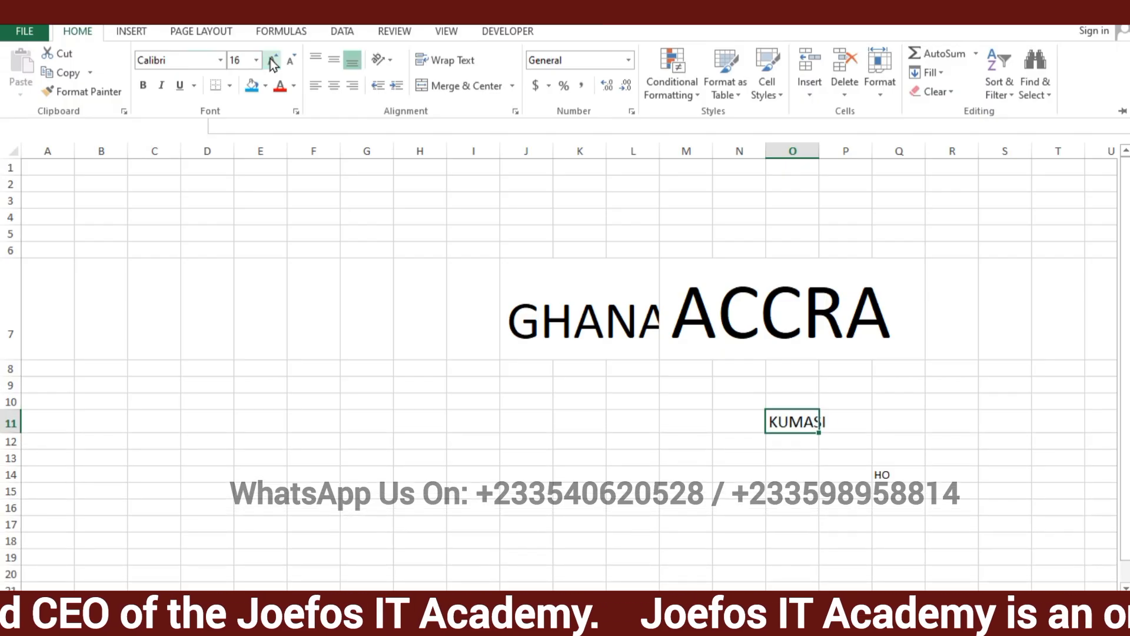
{"action": "left_click", "coordinate": [273, 61]}
{"action": "left_click", "coordinate": [272, 62]}
{"action": "left_click", "coordinate": [272, 61]}
{"action": "left_click", "coordinate": [272, 62]}
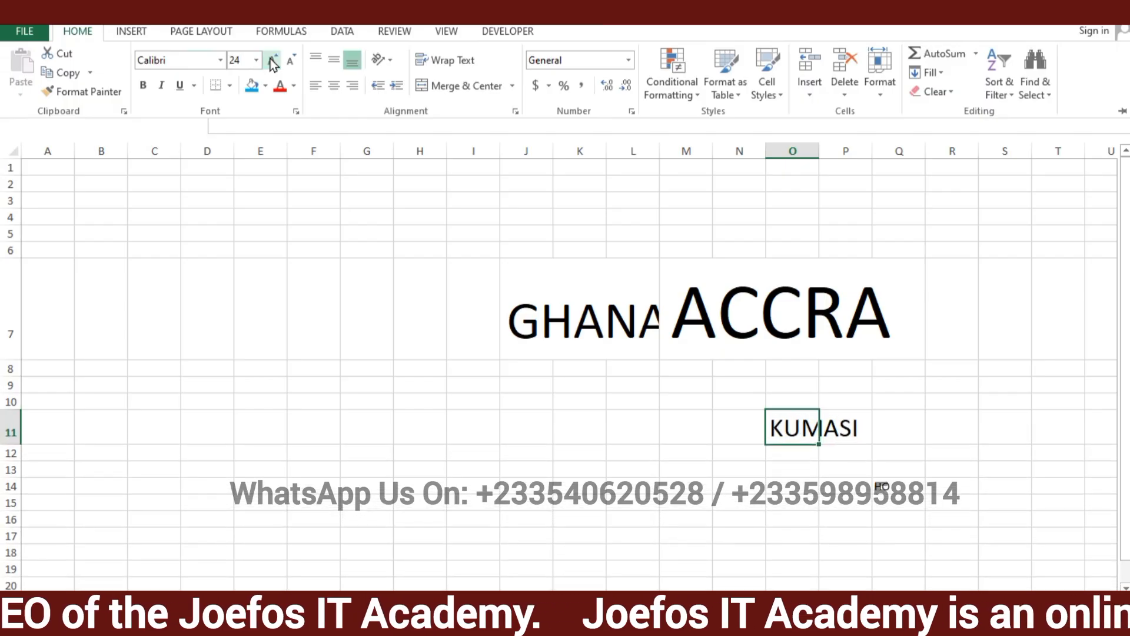
{"action": "left_click", "coordinate": [273, 61]}
{"action": "left_click", "coordinate": [272, 61]}
{"action": "left_click", "coordinate": [272, 61]}
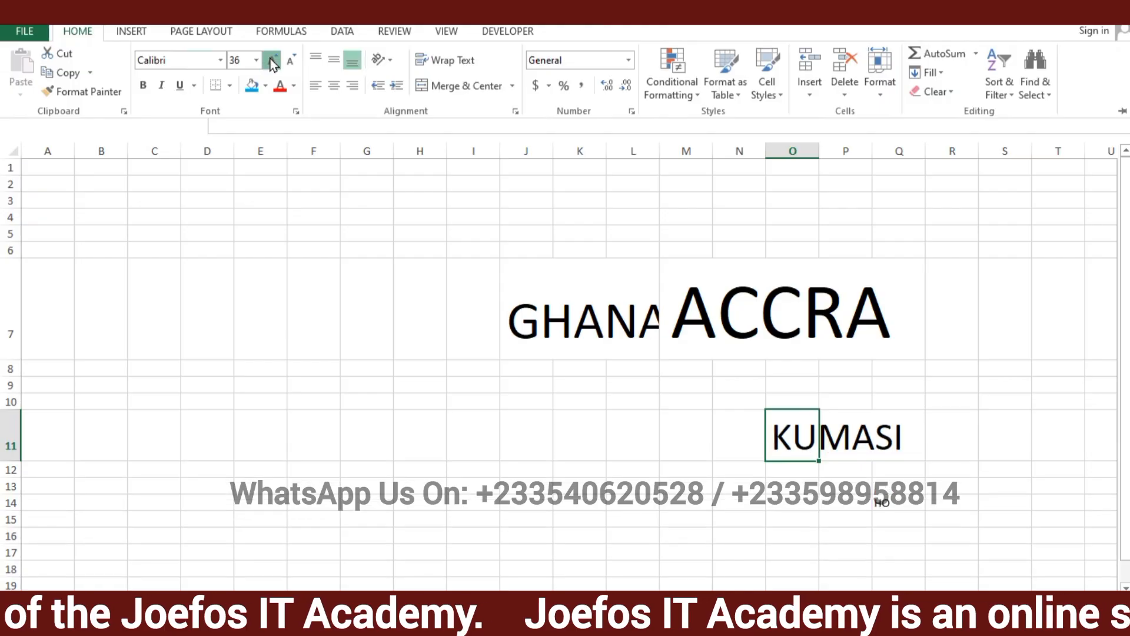
{"action": "left_click", "coordinate": [273, 61]}
{"action": "left_click", "coordinate": [272, 61]}
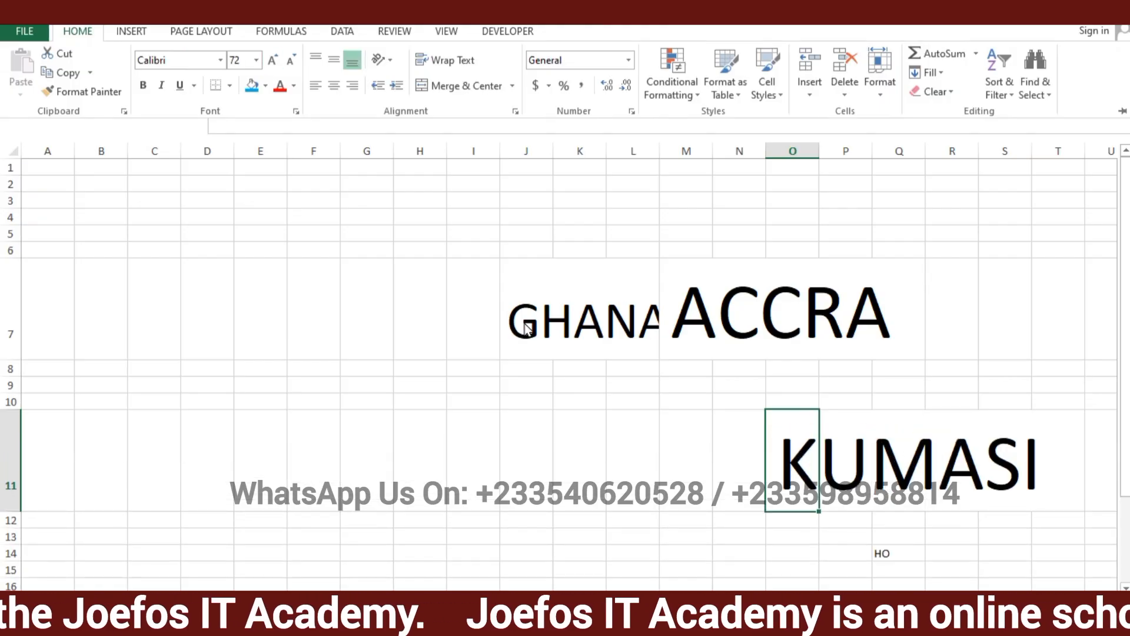
Increase the font size of HO in cell Q14 to 72
{"action": "left_click", "coordinate": [877, 554]}
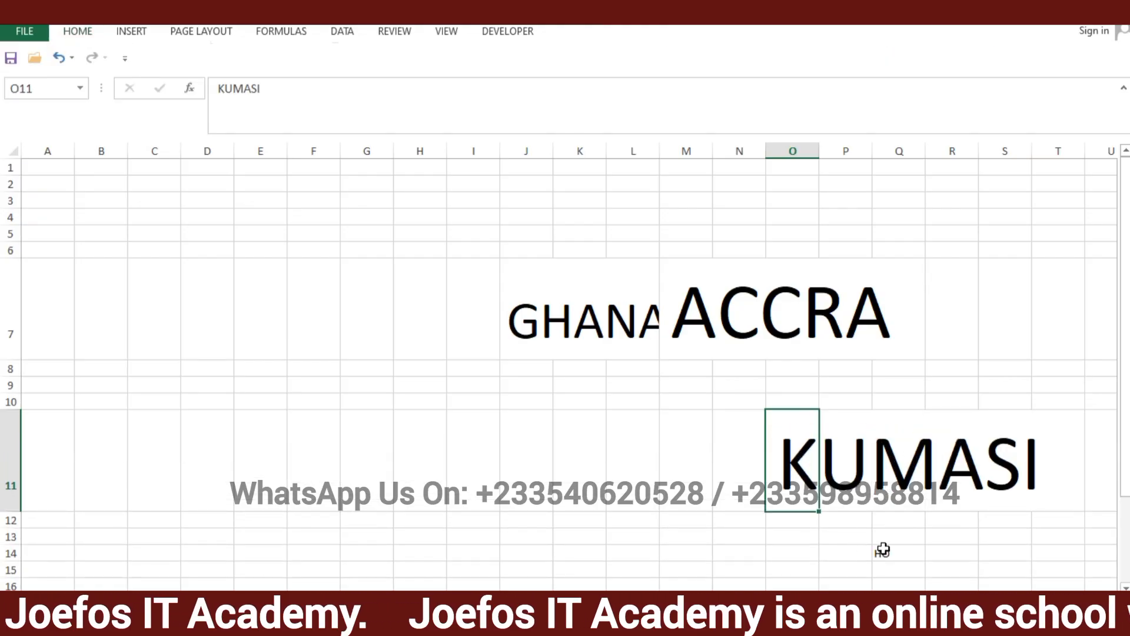
{"action": "left_click", "coordinate": [877, 555]}
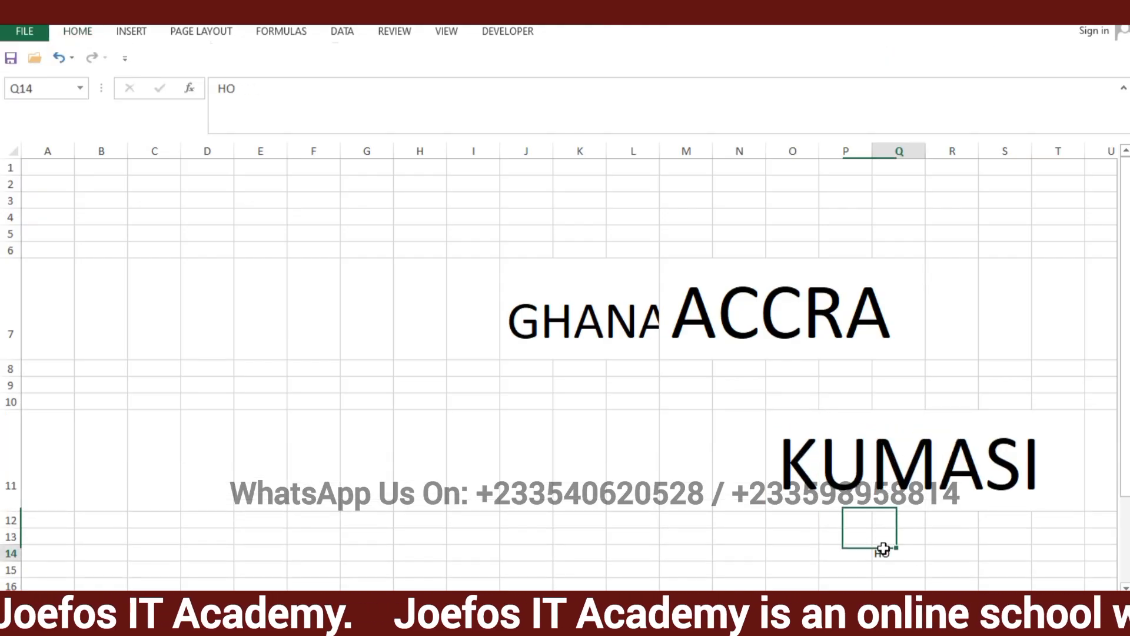
{"action": "left_click", "coordinate": [90, 35]}
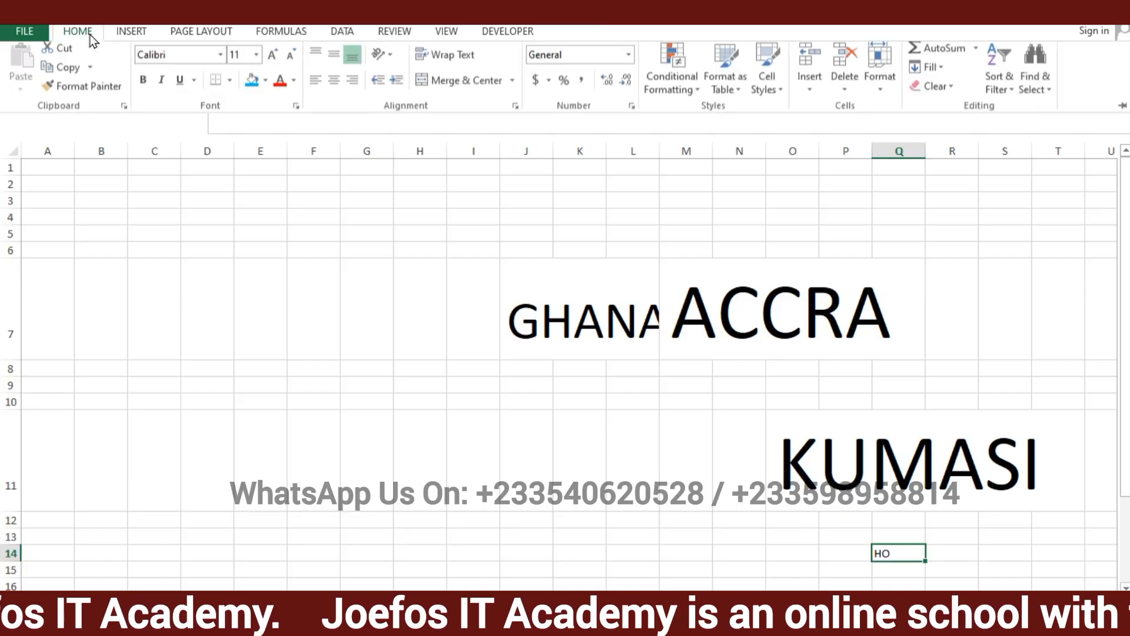
{"action": "left_click", "coordinate": [273, 61]}
{"action": "left_click", "coordinate": [272, 60]}
{"action": "left_click", "coordinate": [273, 61]}
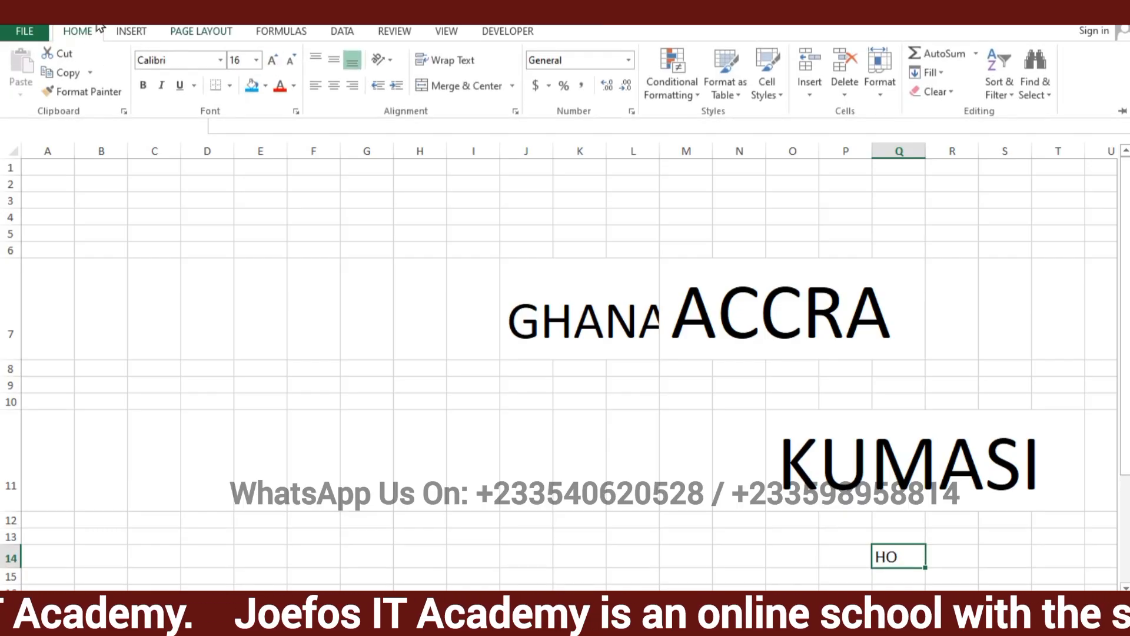
{"action": "left_click", "coordinate": [271, 60]}
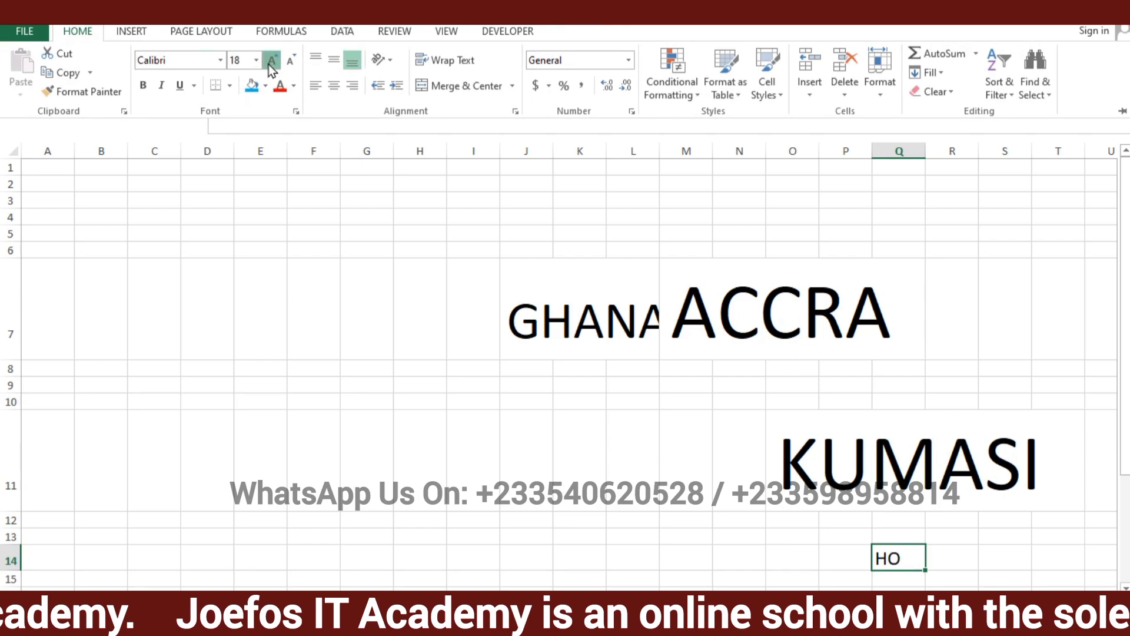
{"action": "left_click", "coordinate": [271, 61]}
{"action": "left_click", "coordinate": [271, 61]}
{"action": "left_click", "coordinate": [272, 61]}
{"action": "left_click", "coordinate": [271, 61]}
{"action": "left_click", "coordinate": [272, 60]}
{"action": "left_click", "coordinate": [271, 60]}
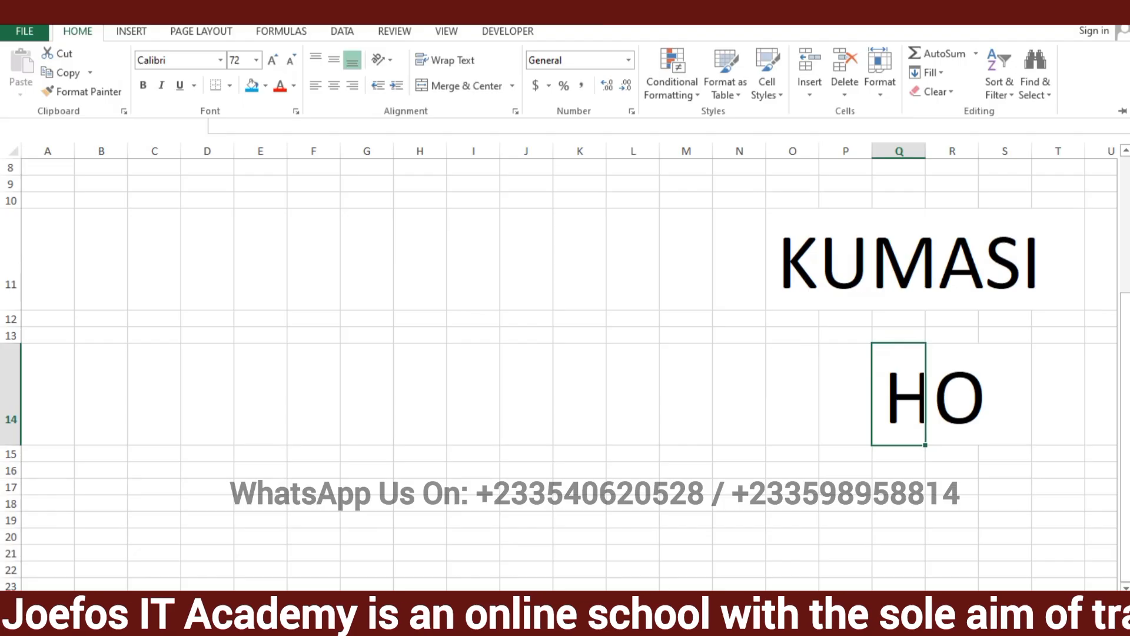
Widen column J until the whole word GHANA fits inside cell J7, and select that cell
{"action": "left_click_drag", "start_coordinate": [1045, 599], "coordinate": [1057, 600]}
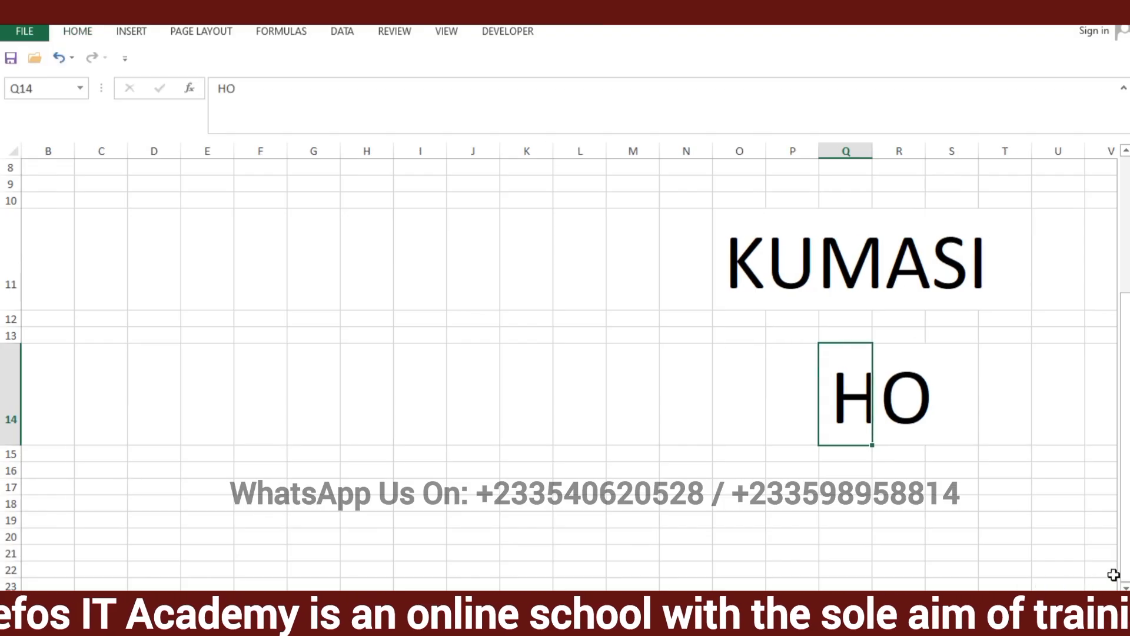
{"action": "left_click_drag", "start_coordinate": [1126, 562], "coordinate": [1126, 524]}
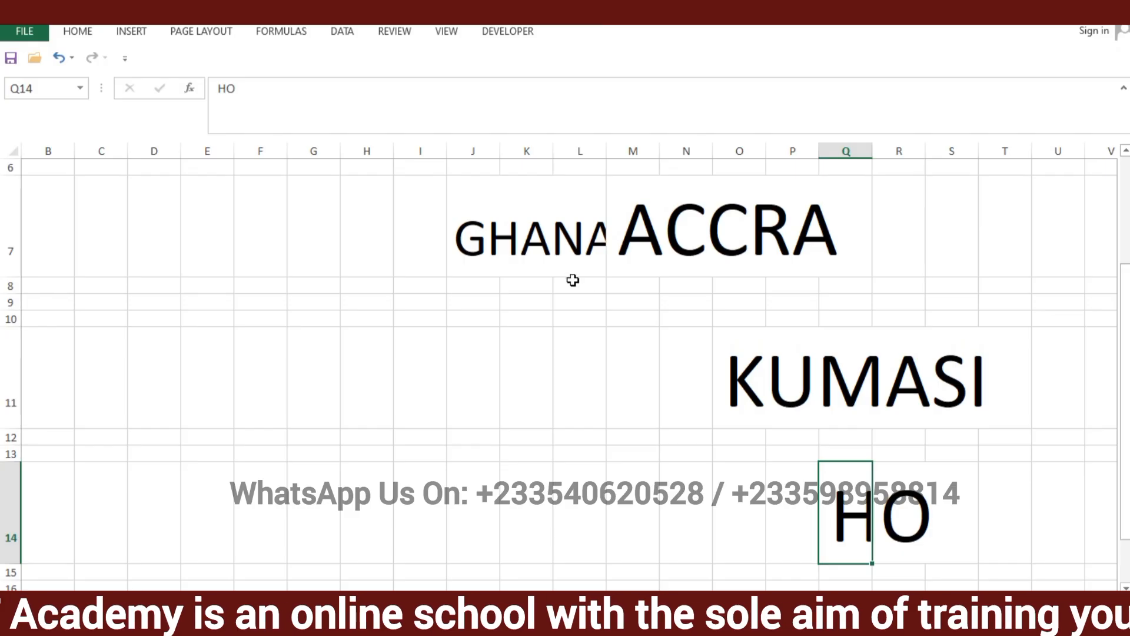
{"action": "left_click", "coordinate": [514, 227]}
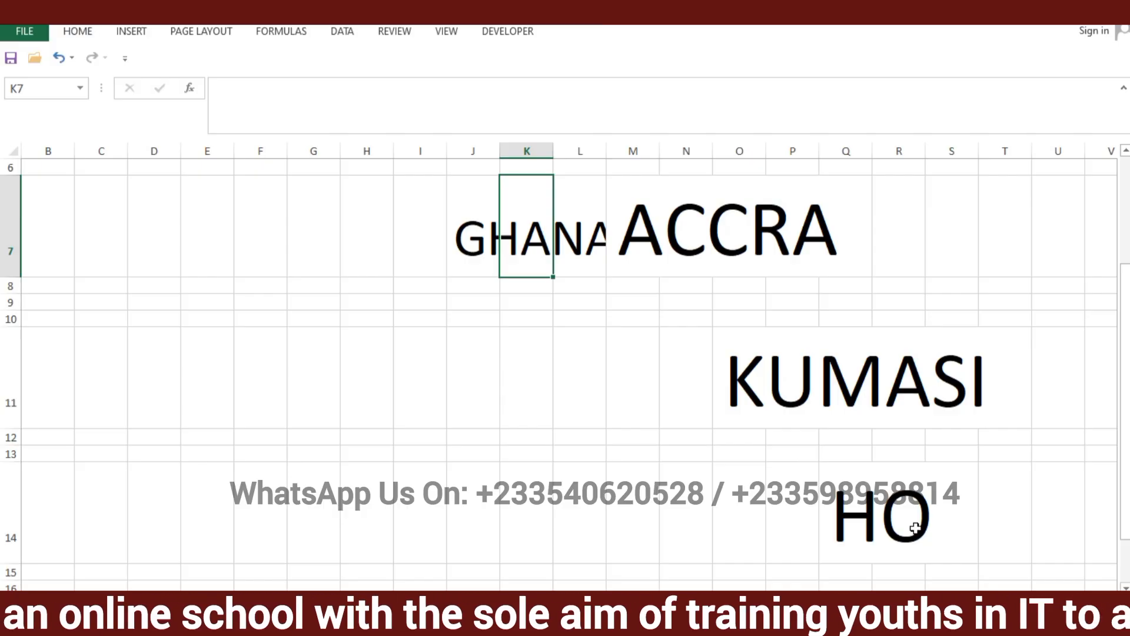
{"action": "left_click", "coordinate": [461, 198]}
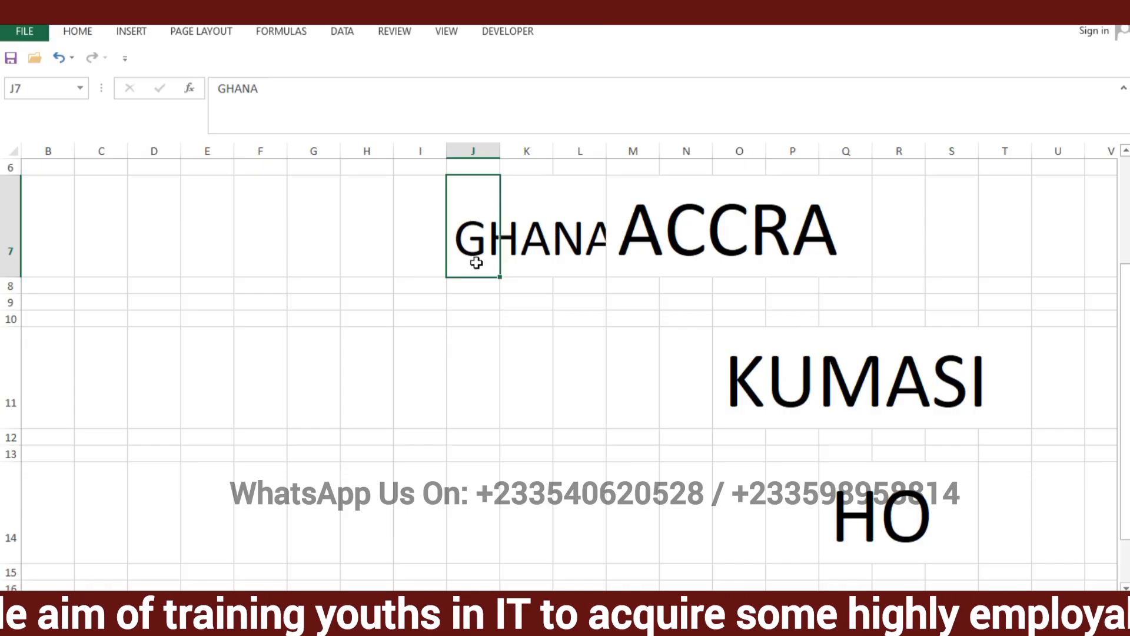
{"action": "left_click", "coordinate": [503, 192]}
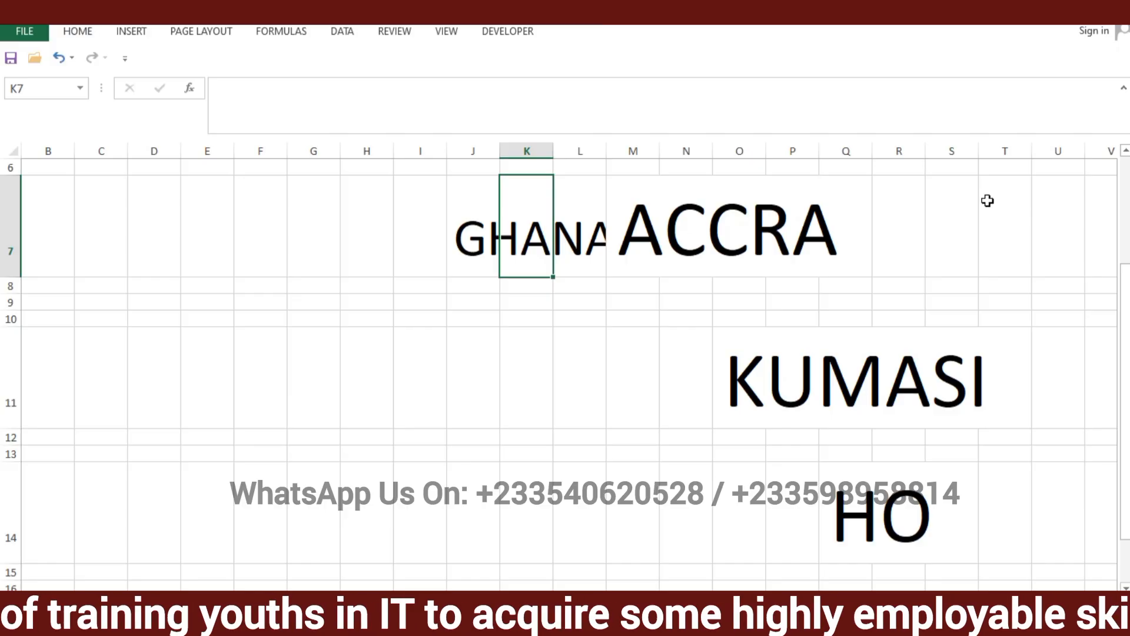
{"action": "left_click", "coordinate": [489, 149]}
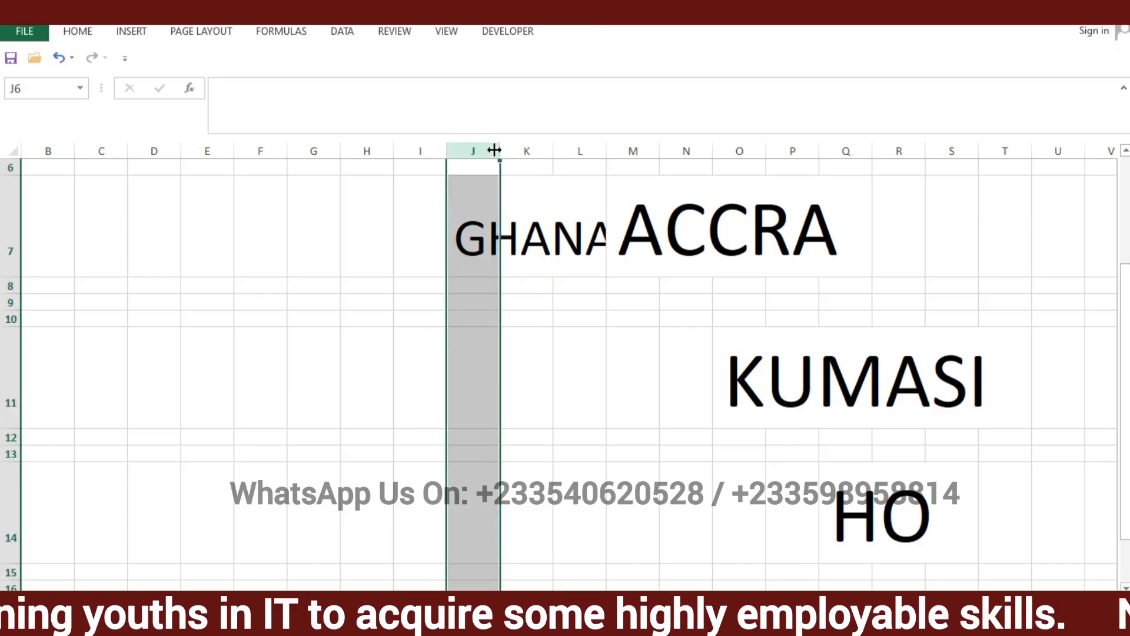
{"action": "left_click", "coordinate": [479, 150]}
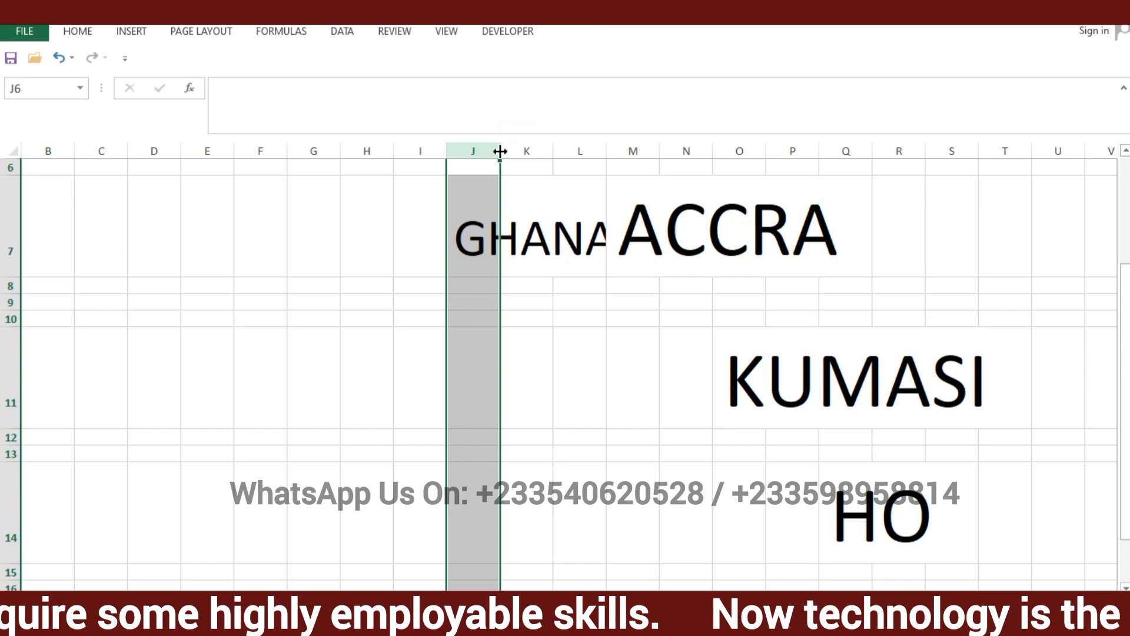
{"action": "left_click_drag", "start_coordinate": [500, 151], "coordinate": [643, 151]}
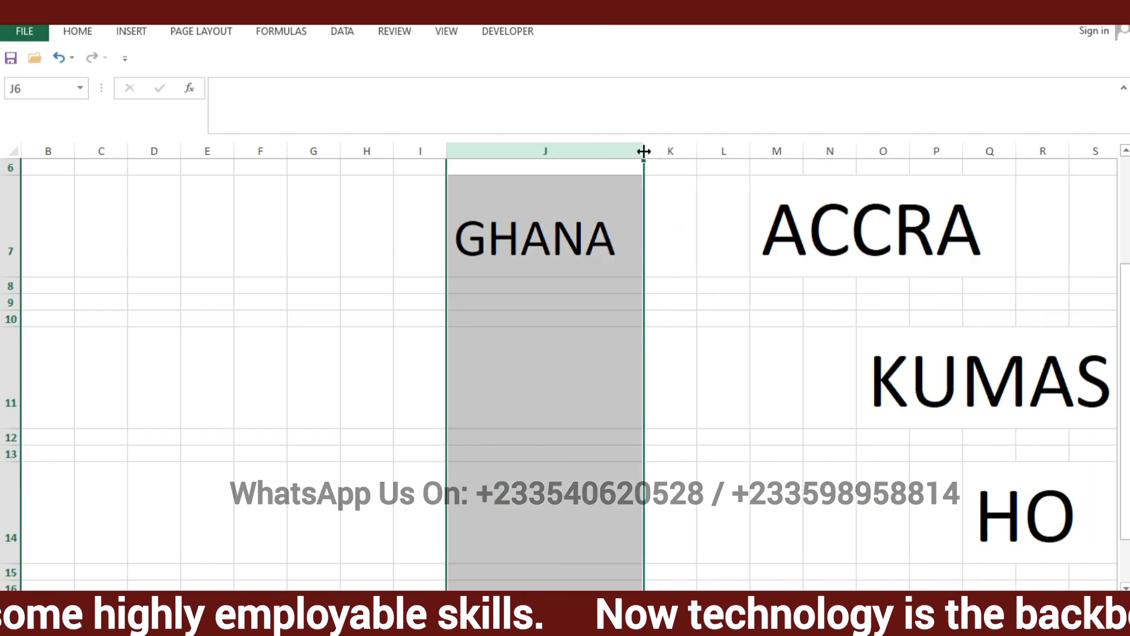
{"action": "left_click", "coordinate": [577, 301]}
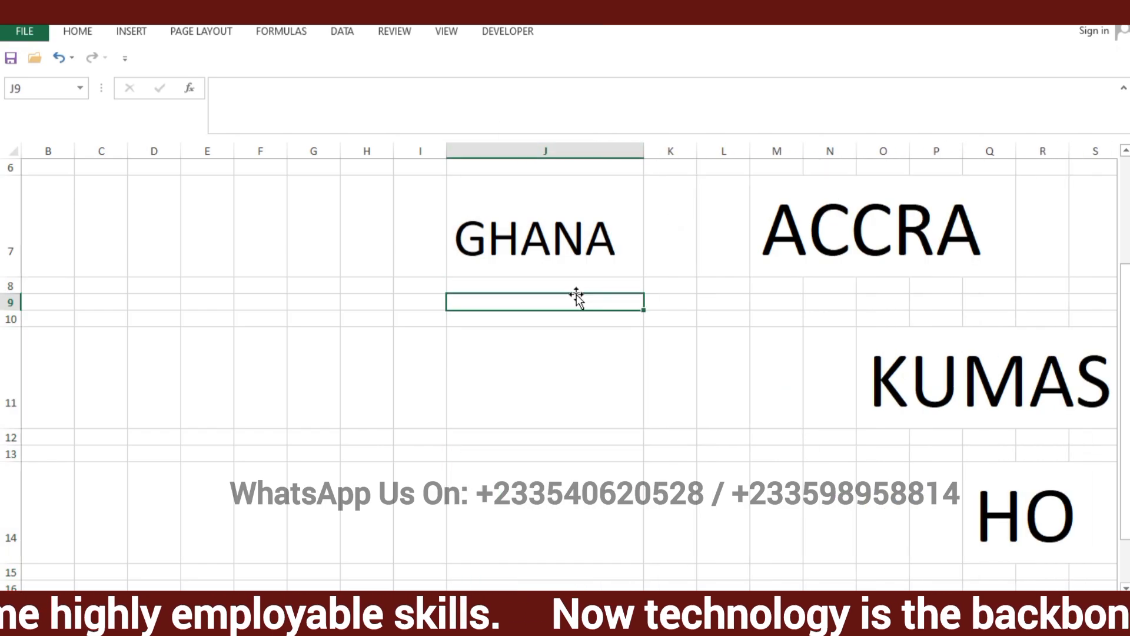
{"action": "left_click", "coordinate": [556, 231]}
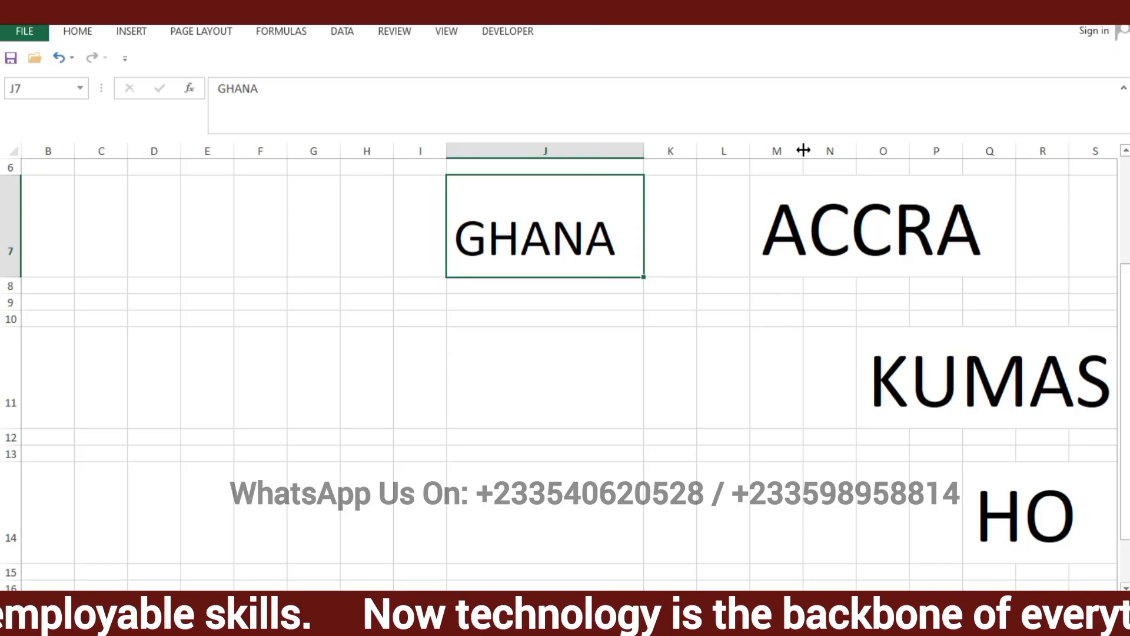
Widen column M until the whole word ACCRA fits inside cell M7
{"action": "left_click", "coordinate": [806, 216]}
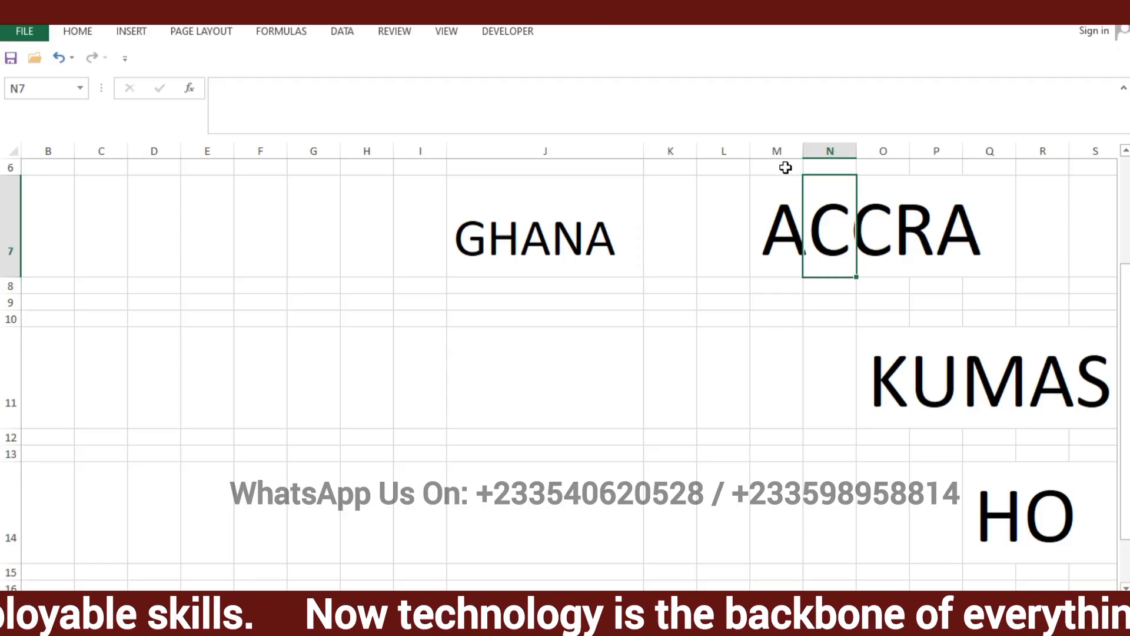
{"action": "left_click", "coordinate": [766, 209]}
{"action": "left_click", "coordinate": [793, 148]}
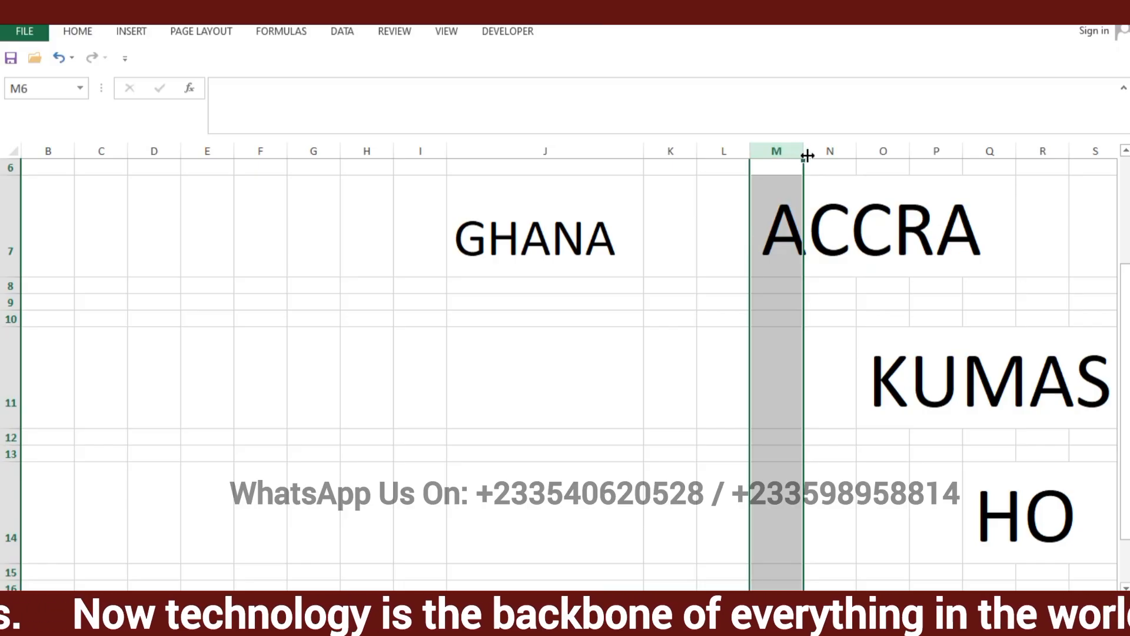
{"action": "left_click_drag", "start_coordinate": [807, 155], "coordinate": [807, 156]}
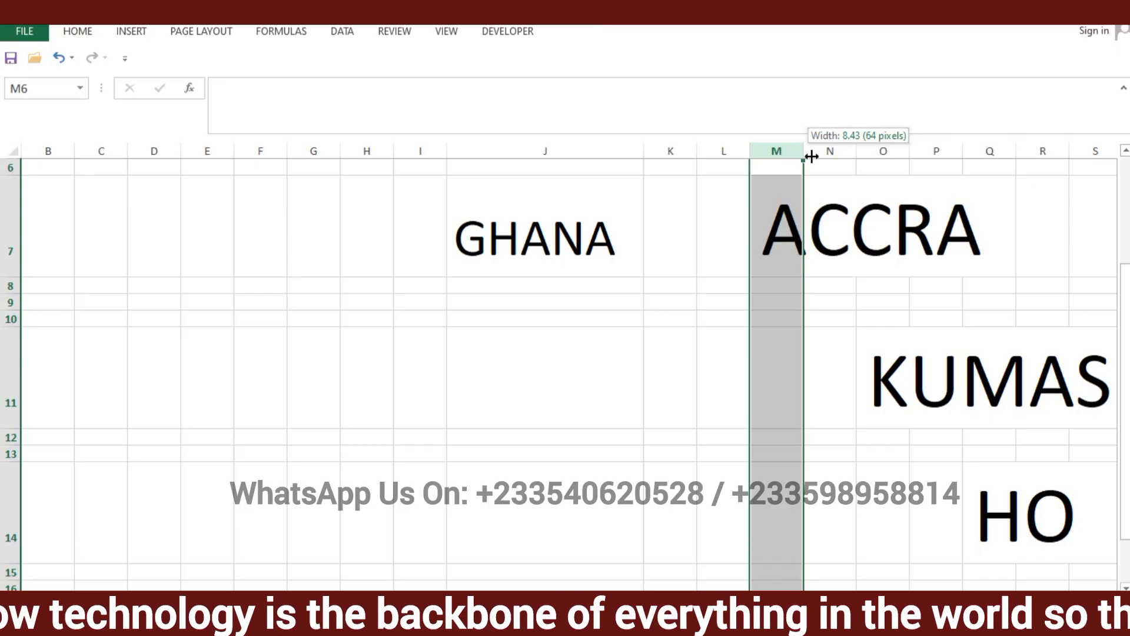
{"action": "left_click_drag", "start_coordinate": [812, 156], "coordinate": [991, 156]}
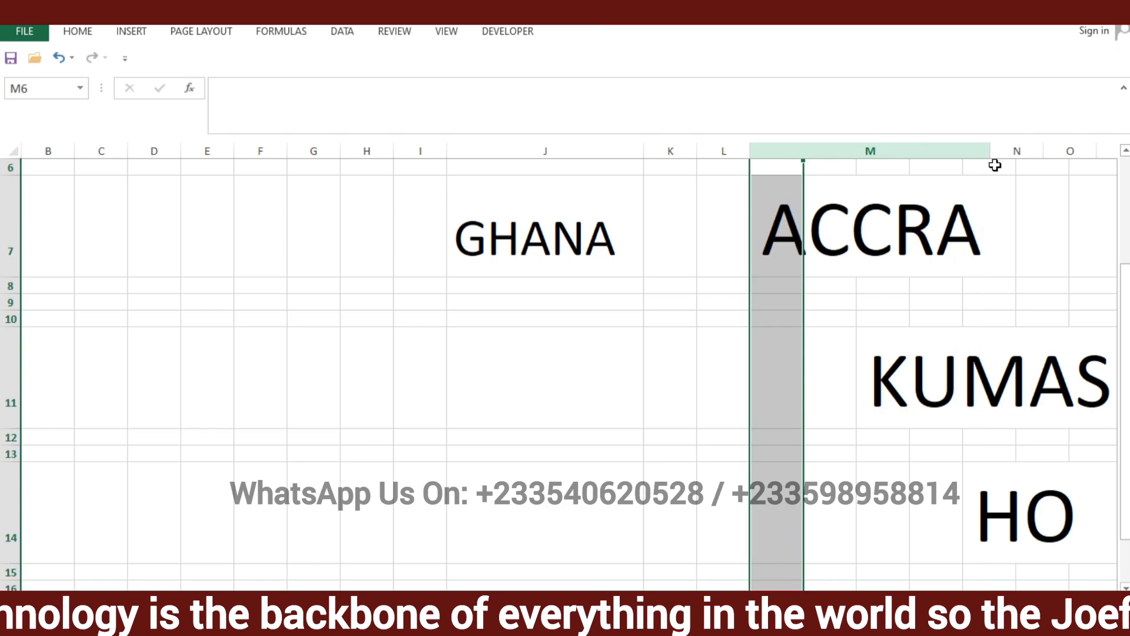
{"action": "left_click", "coordinate": [1006, 243]}
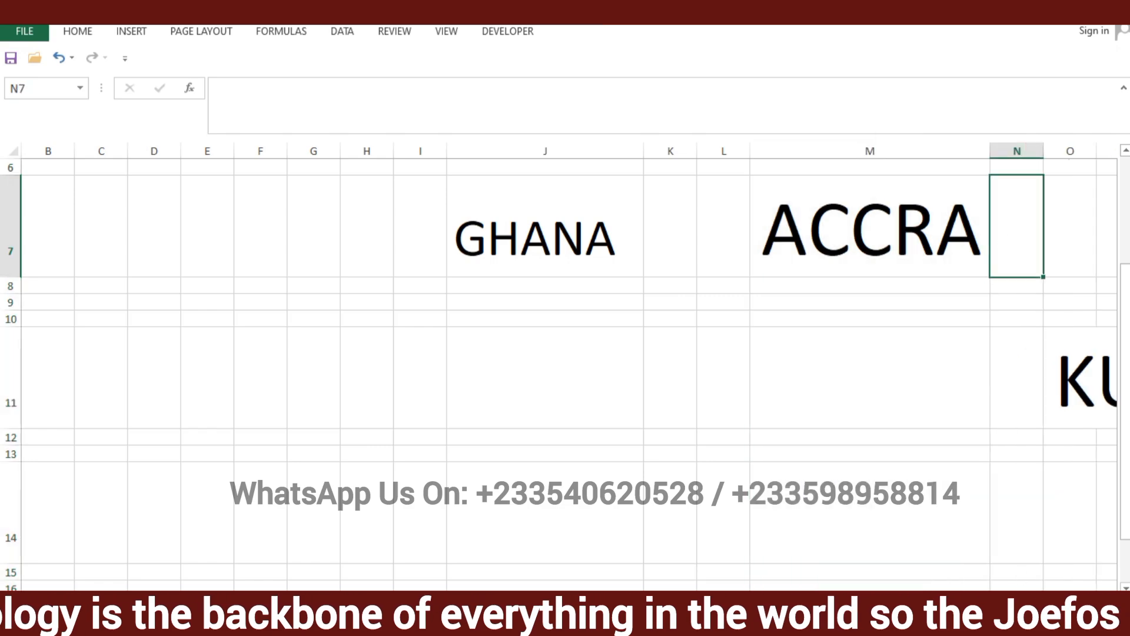
Widen column O until the whole word KUMASI fits inside cell O11
{"action": "left_click_drag", "start_coordinate": [987, 603], "coordinate": [1008, 602]}
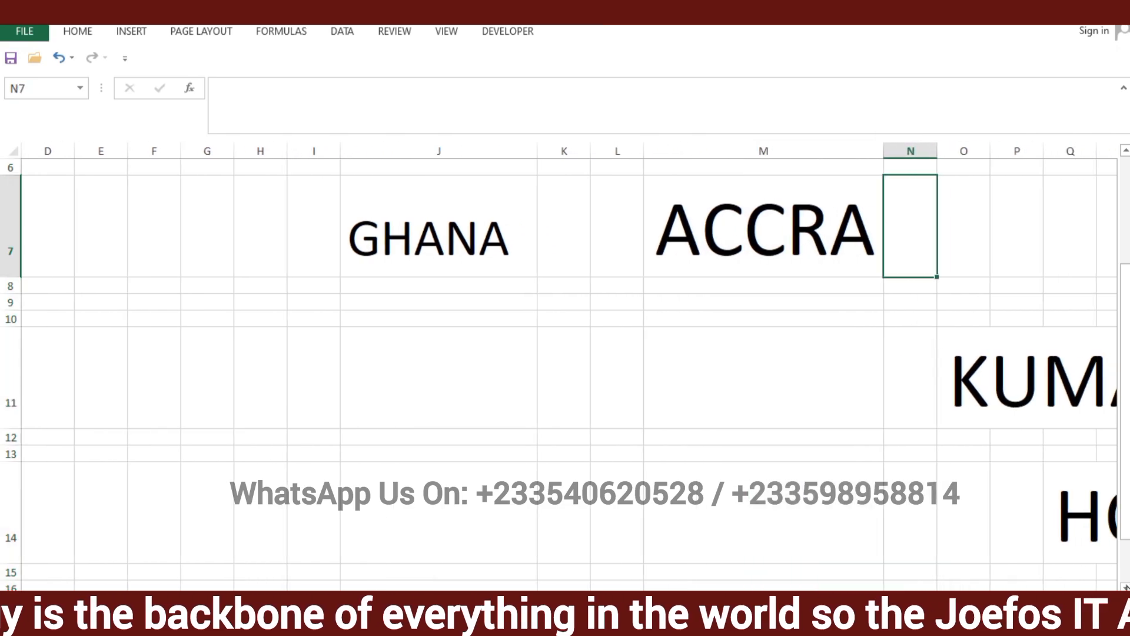
{"action": "left_click", "coordinate": [1110, 603]}
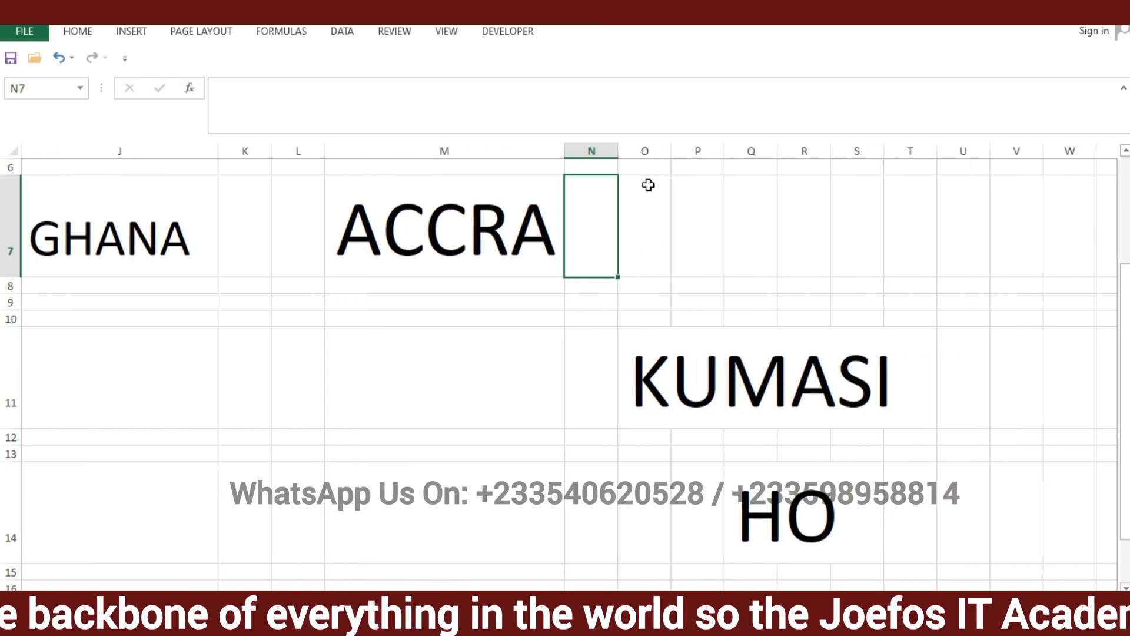
{"action": "left_click", "coordinate": [649, 146]}
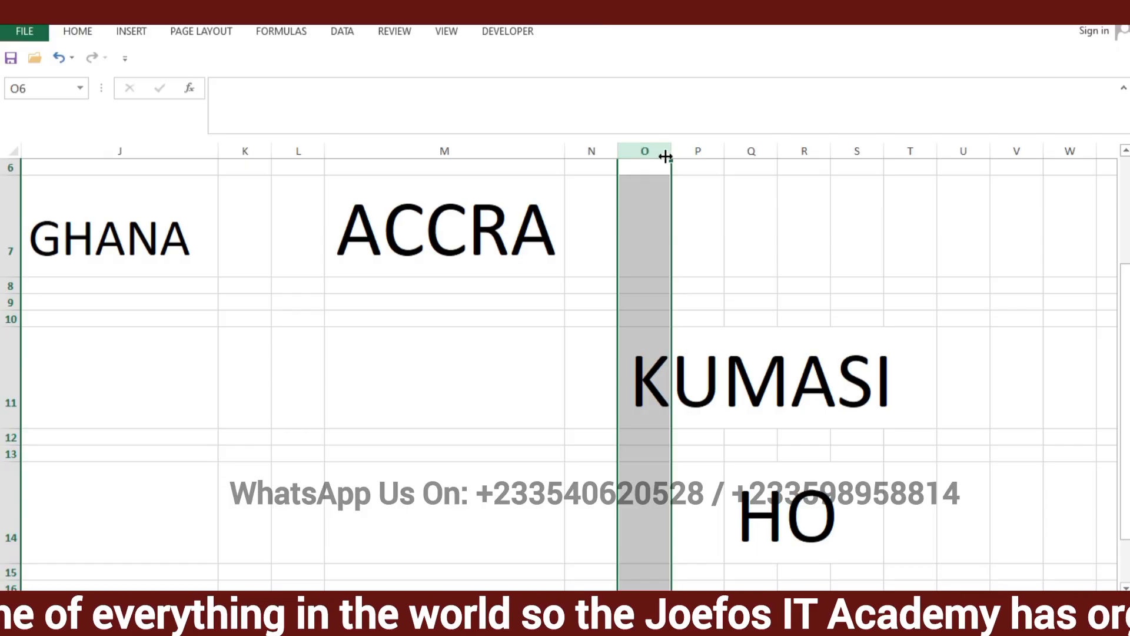
{"action": "left_click_drag", "start_coordinate": [665, 156], "coordinate": [896, 152]}
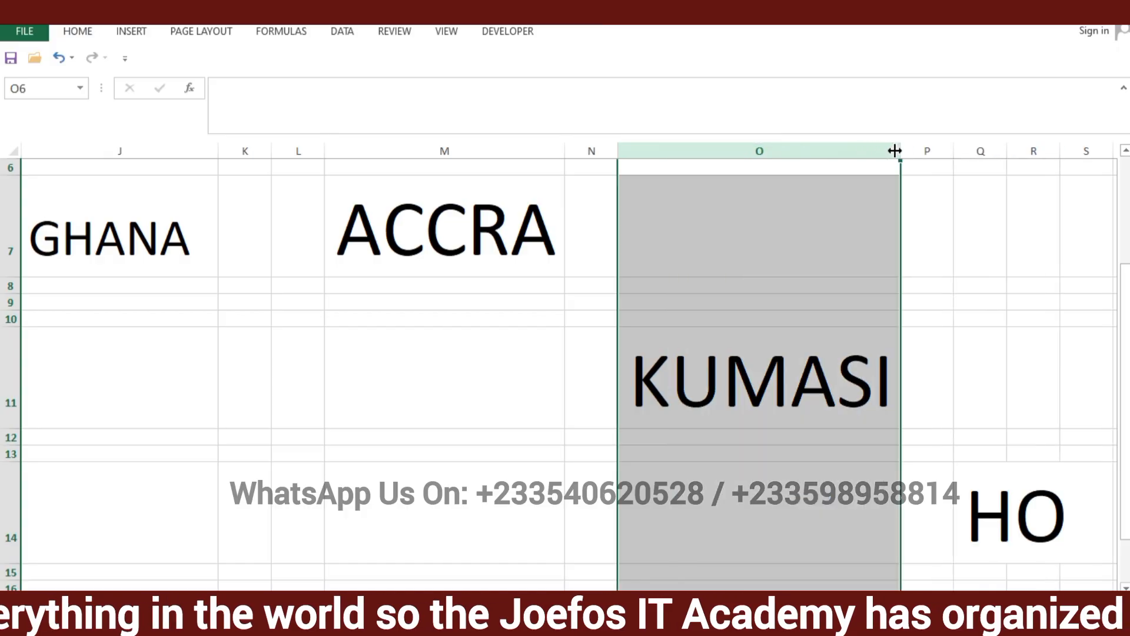
{"action": "left_click", "coordinate": [938, 387]}
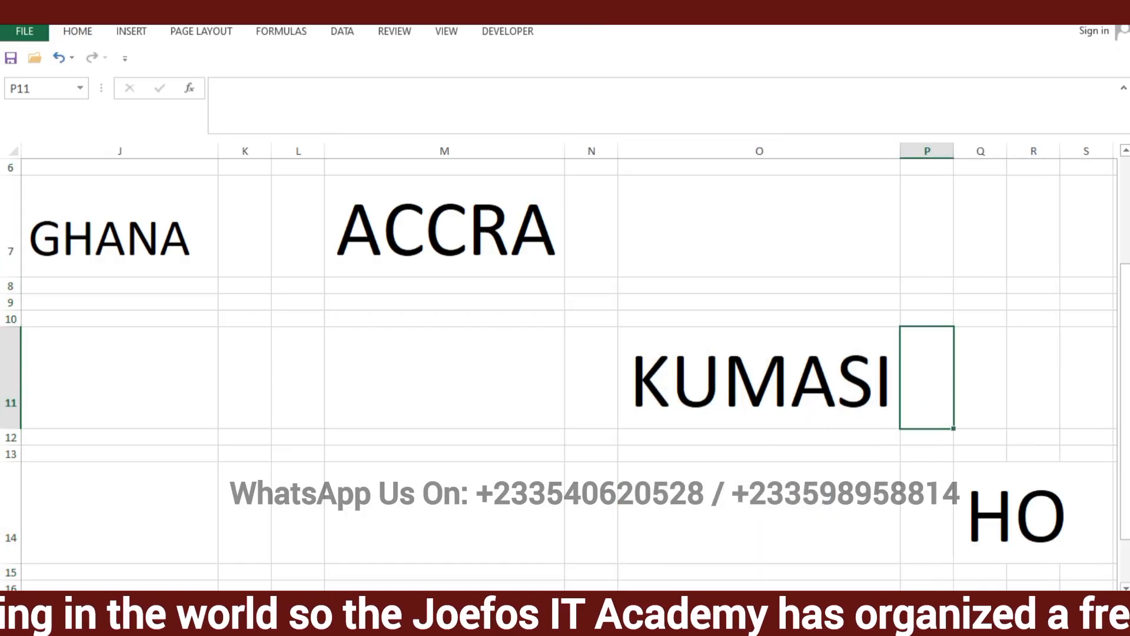
Widen column Q until the whole word HO fits inside cell Q14
{"action": "scroll", "coordinate": [762, 543], "scroll_direction": "right", "scroll_amount": 4}
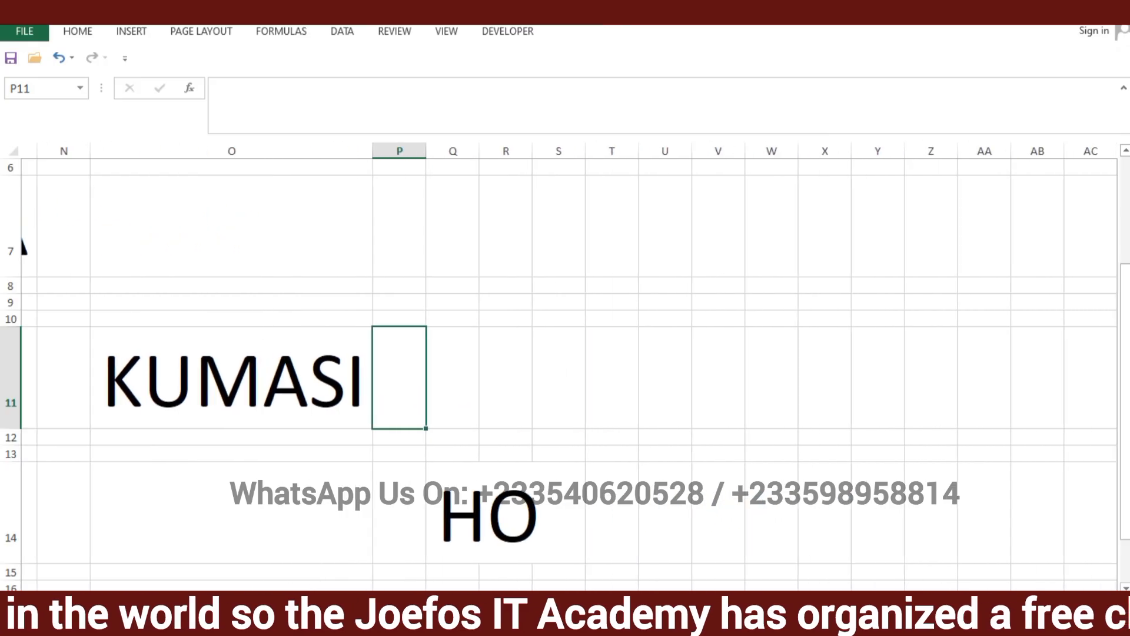
{"action": "left_click", "coordinate": [446, 505]}
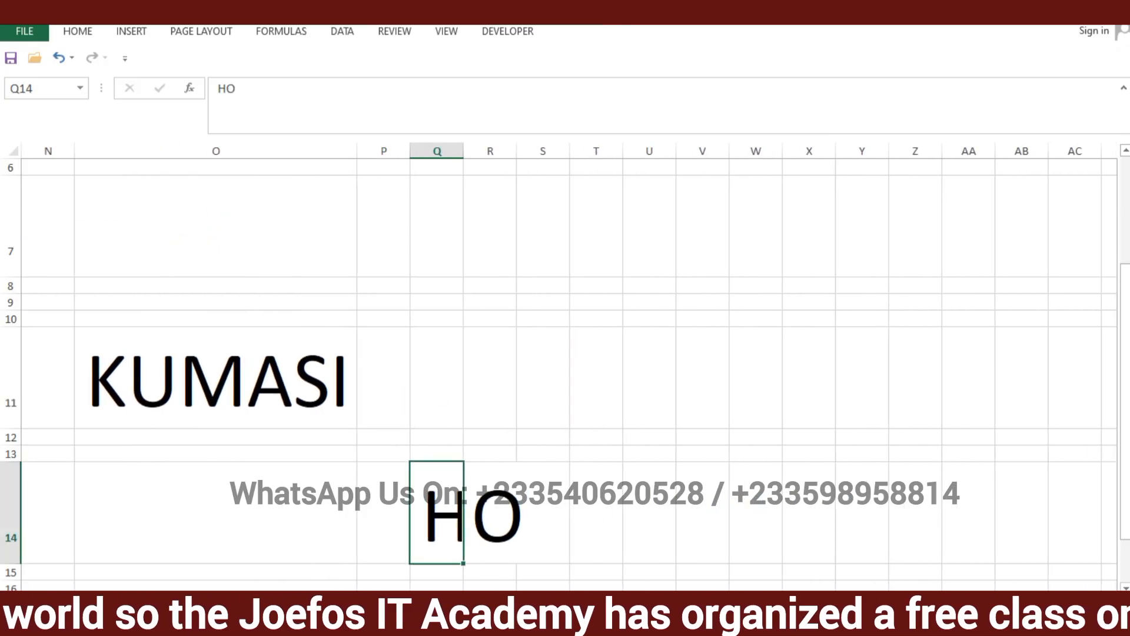
{"action": "scroll", "coordinate": [569, 365], "scroll_direction": "right", "scroll_amount": 5}
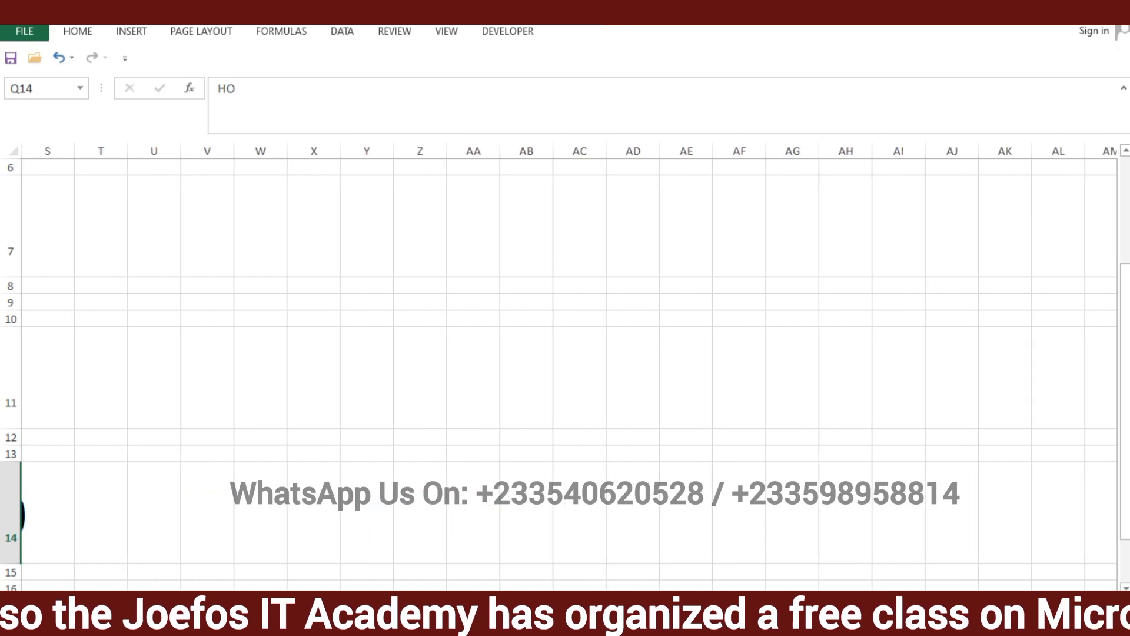
{"action": "scroll", "coordinate": [834, 277], "scroll_direction": "left", "scroll_amount": 7}
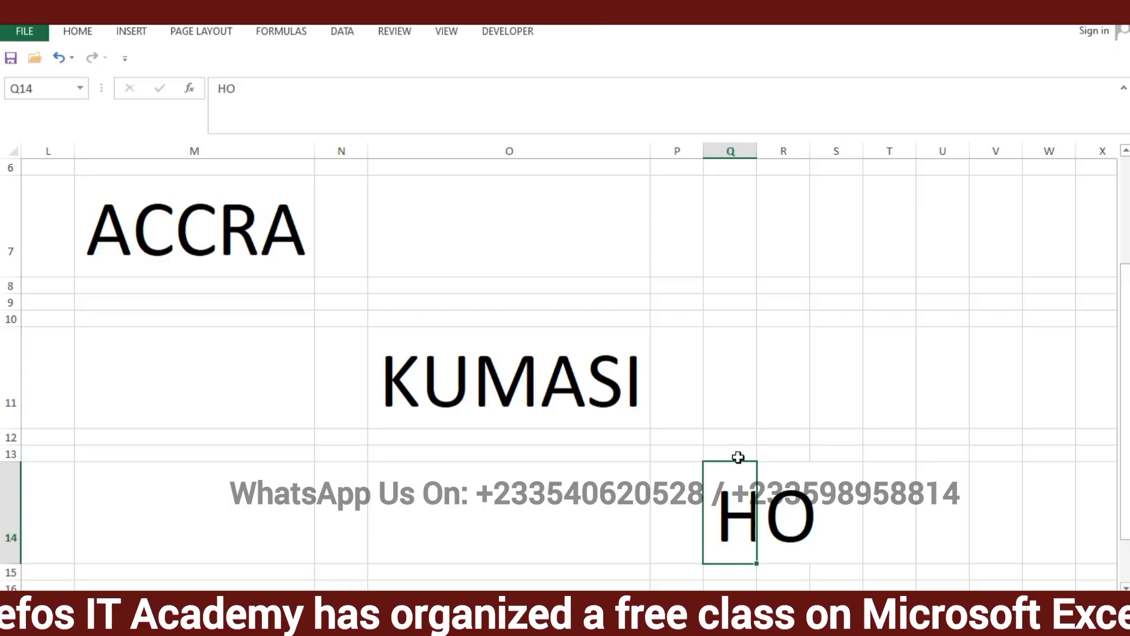
{"action": "left_click", "coordinate": [744, 145]}
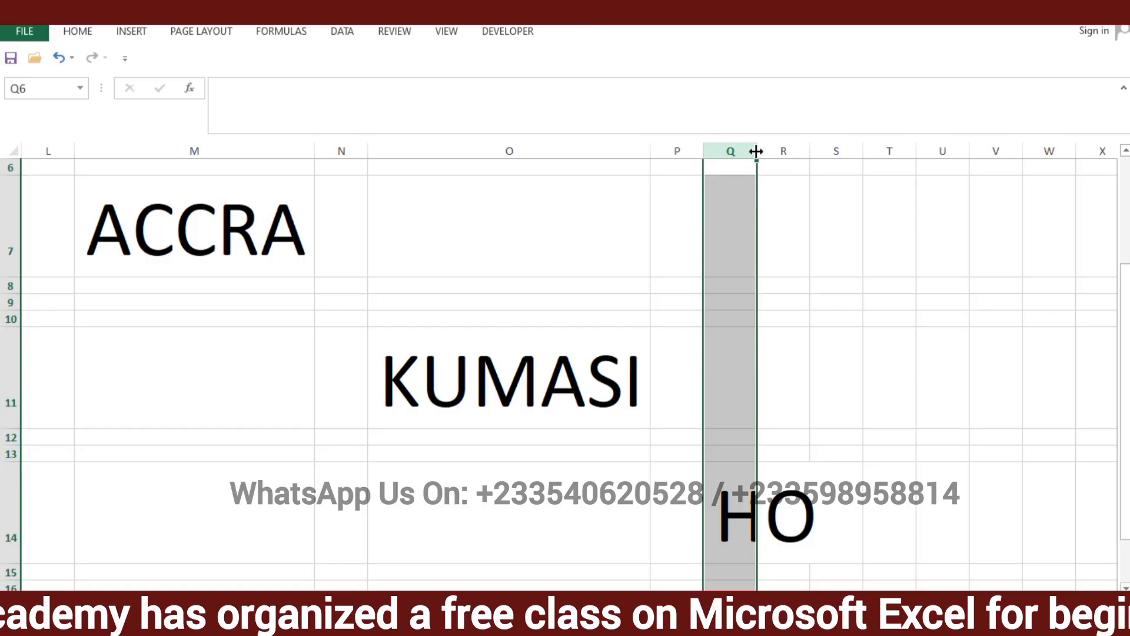
{"action": "left_click_drag", "start_coordinate": [756, 151], "coordinate": [915, 149]}
{"action": "left_click", "coordinate": [946, 369]}
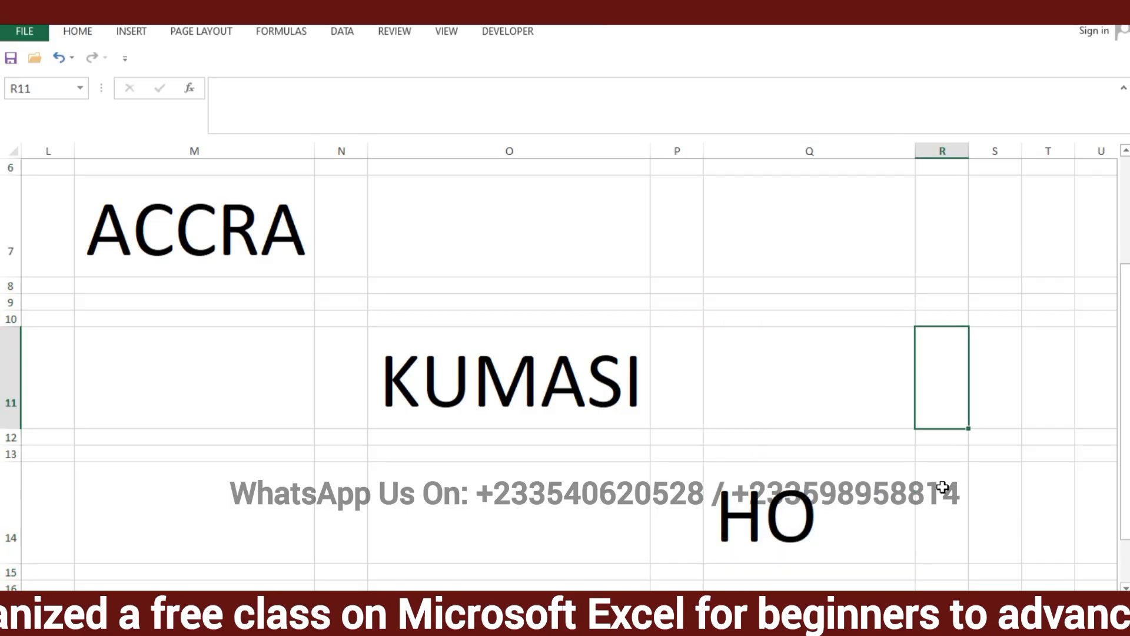
Fill the GHANA cell J7 with the current light blue fill colour
{"action": "left_click_drag", "start_coordinate": [1015, 599], "coordinate": [719, 585]}
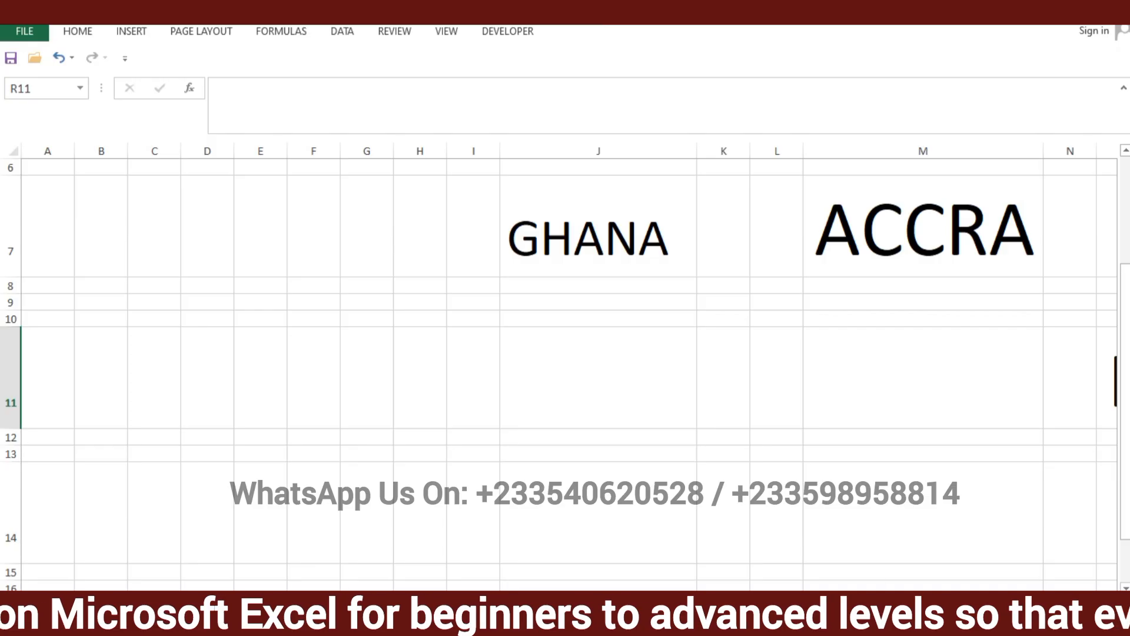
{"action": "mouse_move", "coordinate": [847, 600]}
{"action": "left_mouse_down"}
{"action": "mouse_move", "coordinate": [972, 601]}
{"action": "mouse_move", "coordinate": [857, 600]}
{"action": "left_mouse_up"}
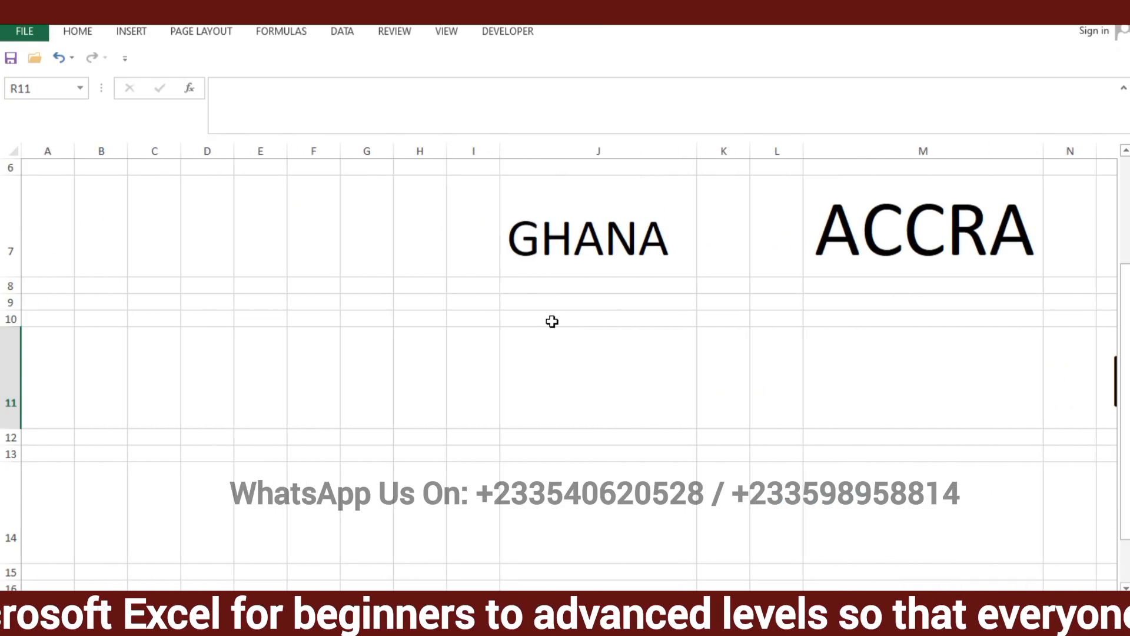
{"action": "left_click", "coordinate": [527, 198]}
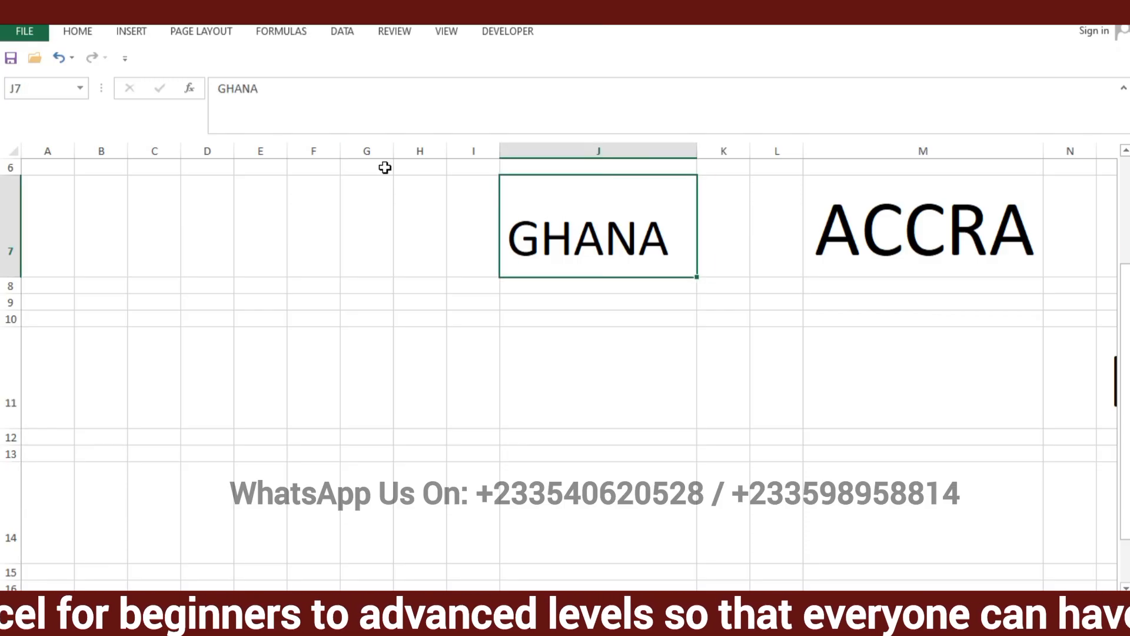
{"action": "left_click", "coordinate": [74, 34]}
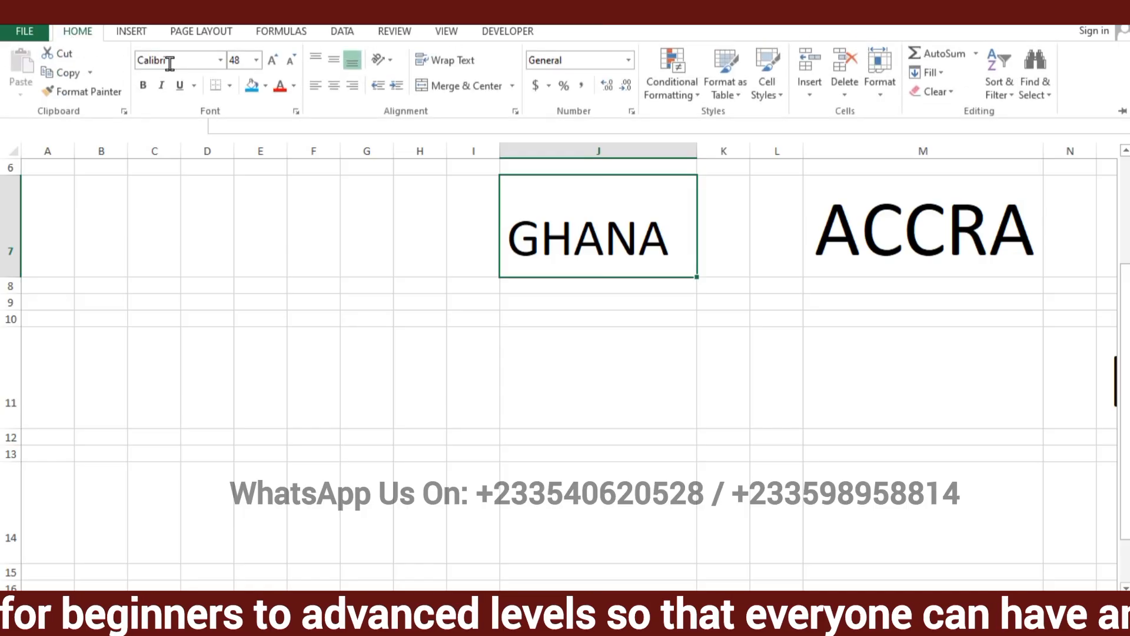
{"action": "left_click", "coordinate": [251, 87]}
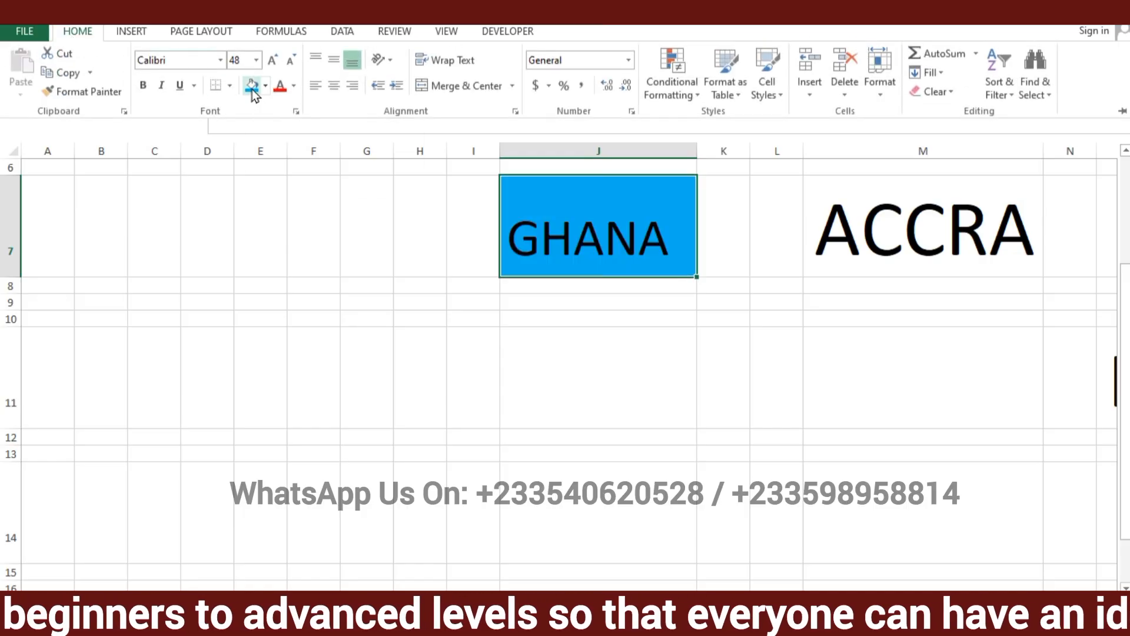
{"action": "left_click", "coordinate": [666, 328]}
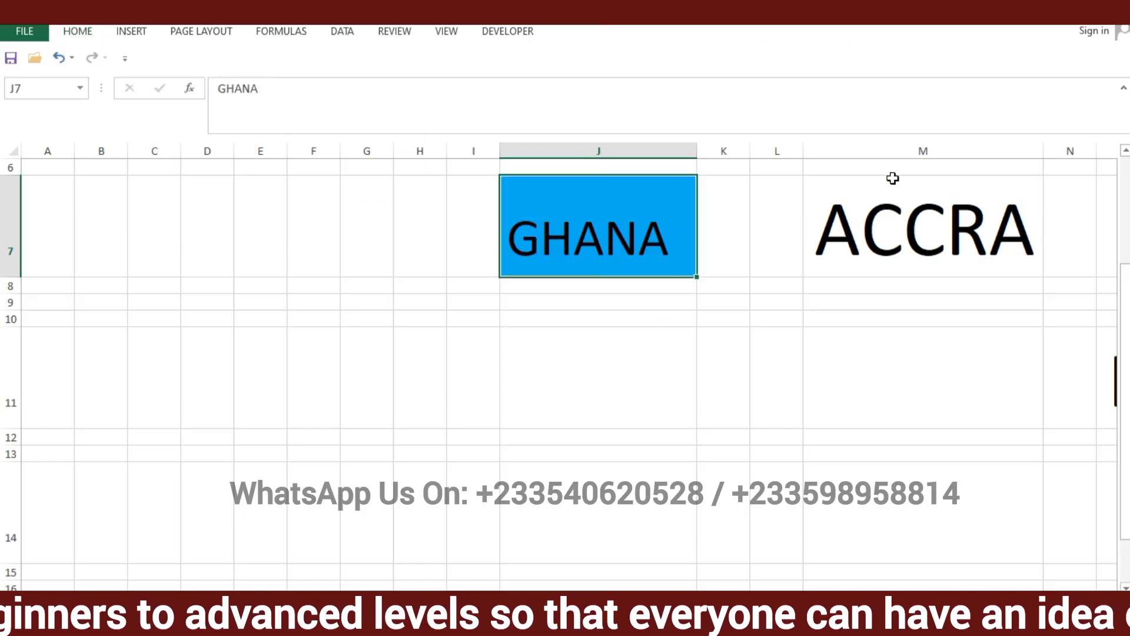
Fill the ACCRA cell M7 with the standard green colour
{"action": "left_click", "coordinate": [891, 215]}
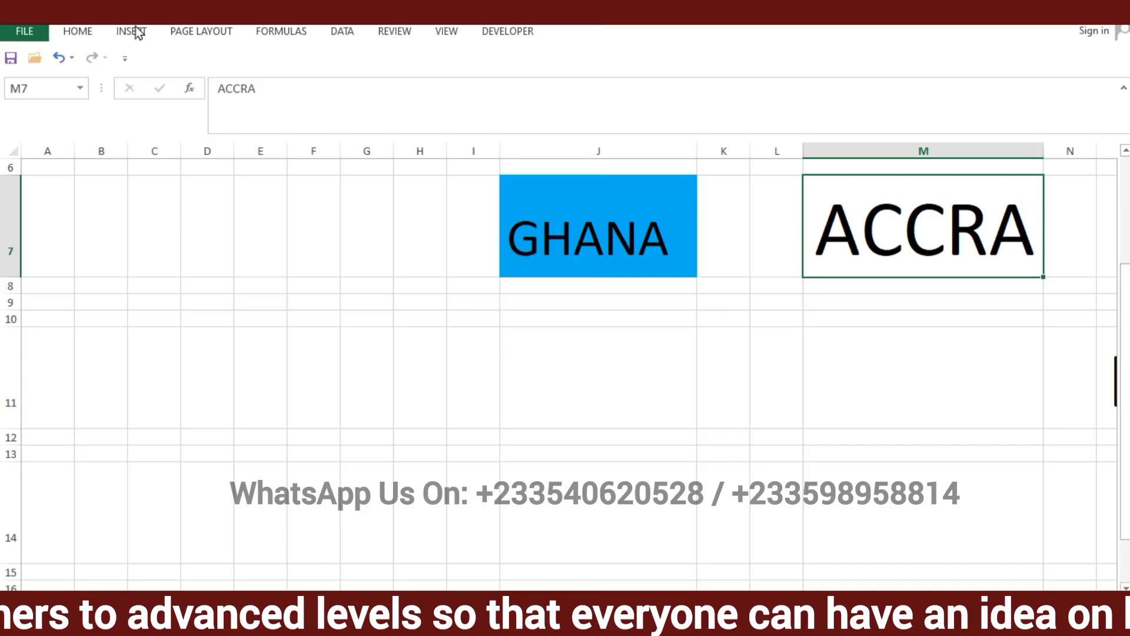
{"action": "left_click", "coordinate": [70, 34]}
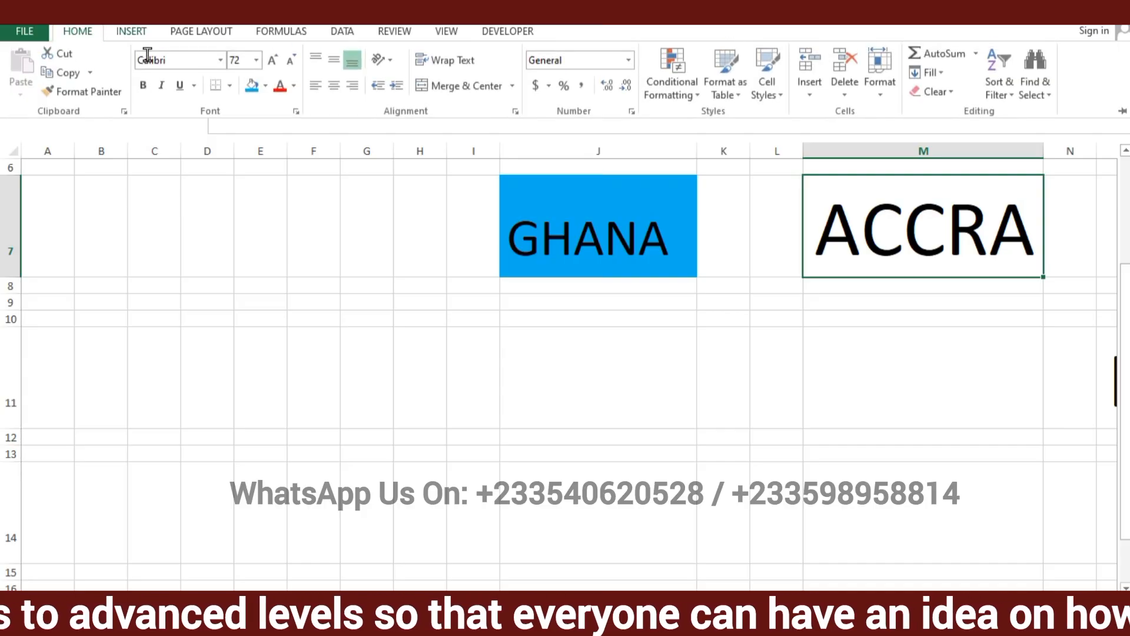
{"action": "left_click", "coordinate": [267, 89]}
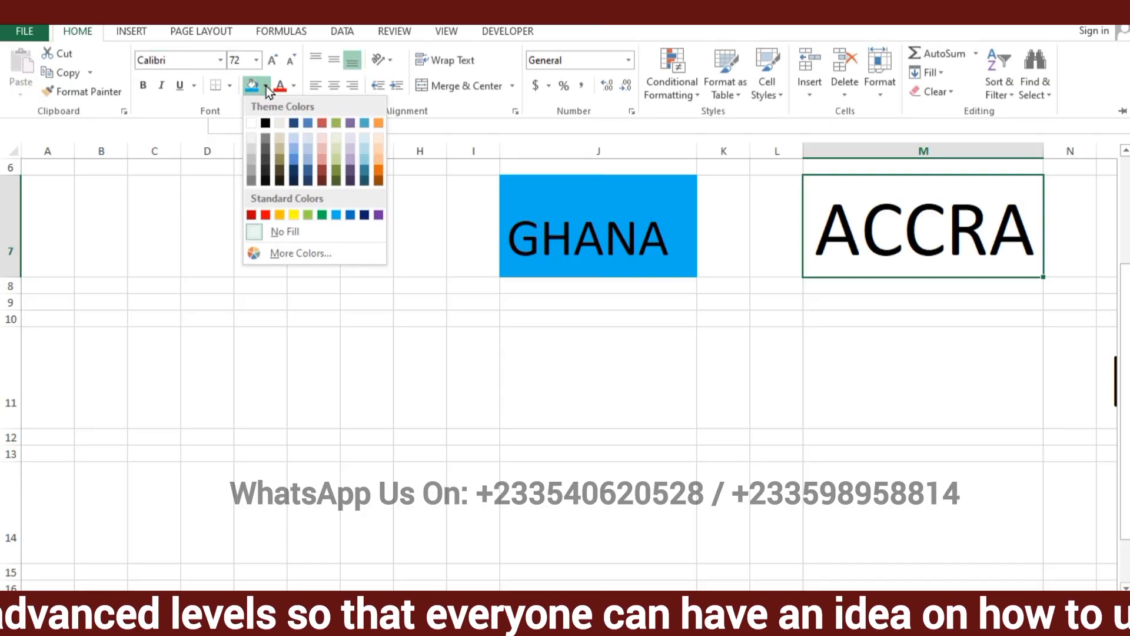
{"action": "left_click", "coordinate": [323, 215]}
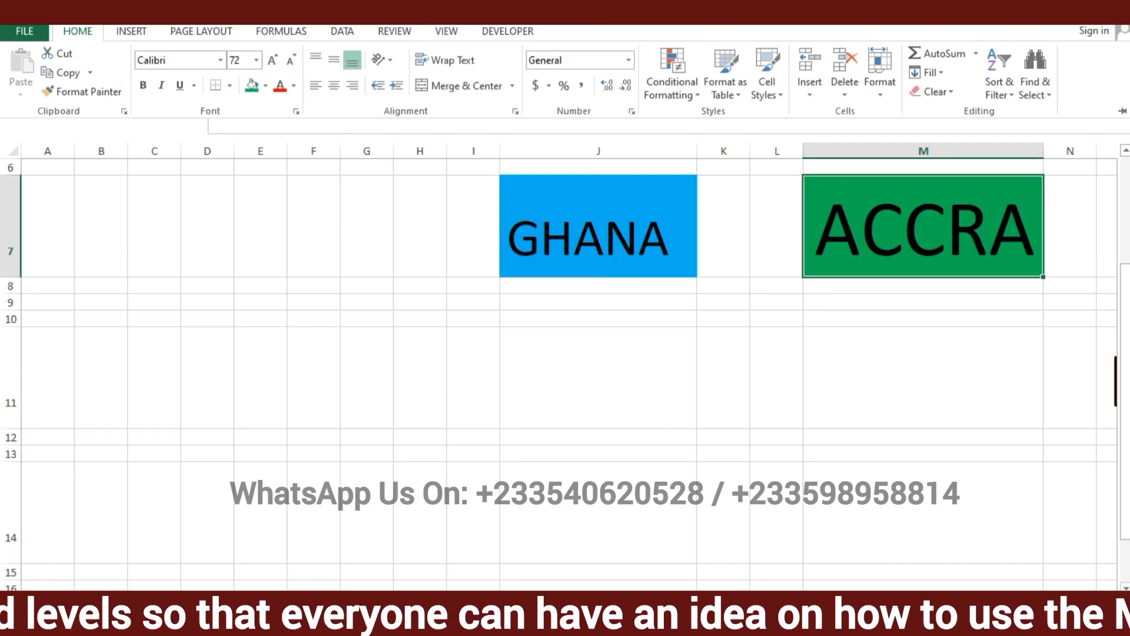
Fill the KUMASI cell O11 with the darkest orange theme colour
{"action": "left_click_drag", "start_coordinate": [789, 600], "coordinate": [877, 600]}
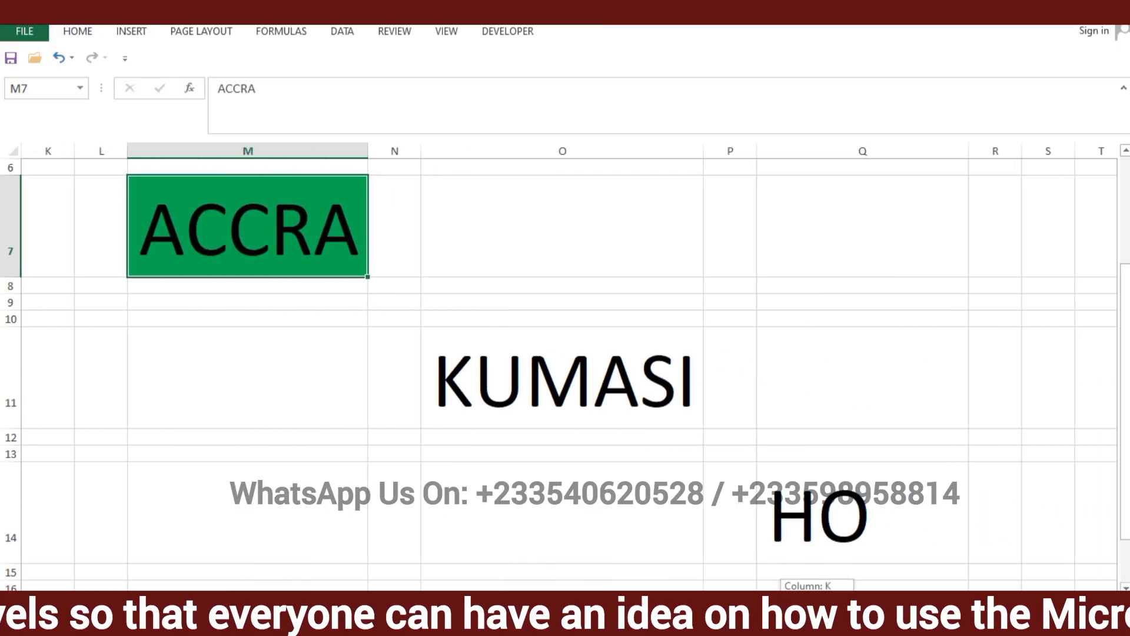
{"action": "left_click", "coordinate": [599, 370]}
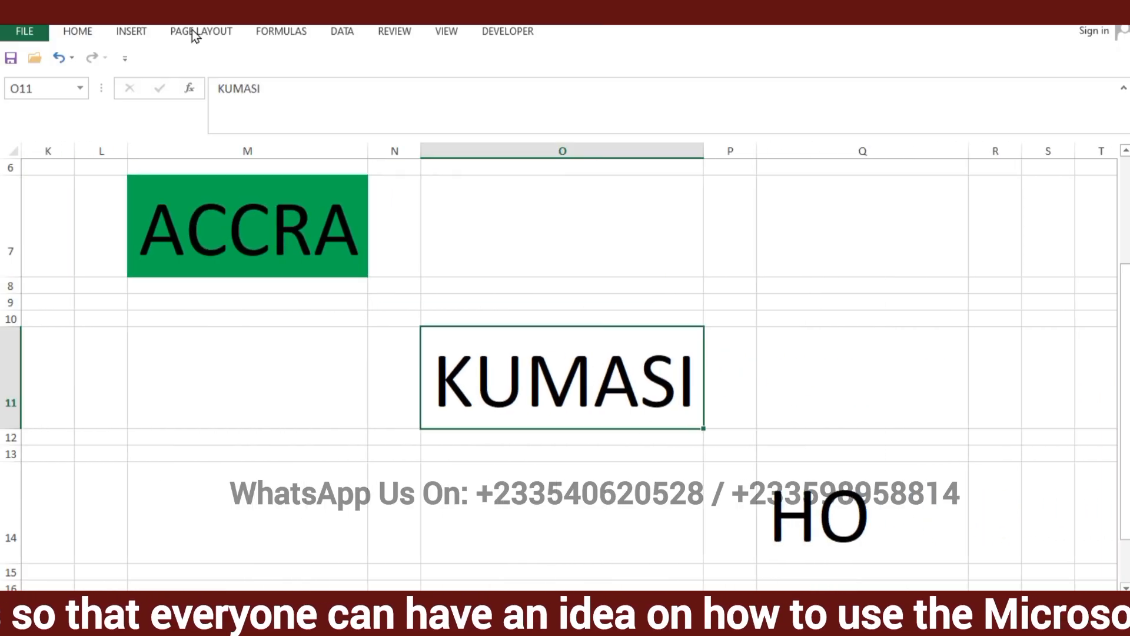
{"action": "left_click", "coordinate": [78, 37]}
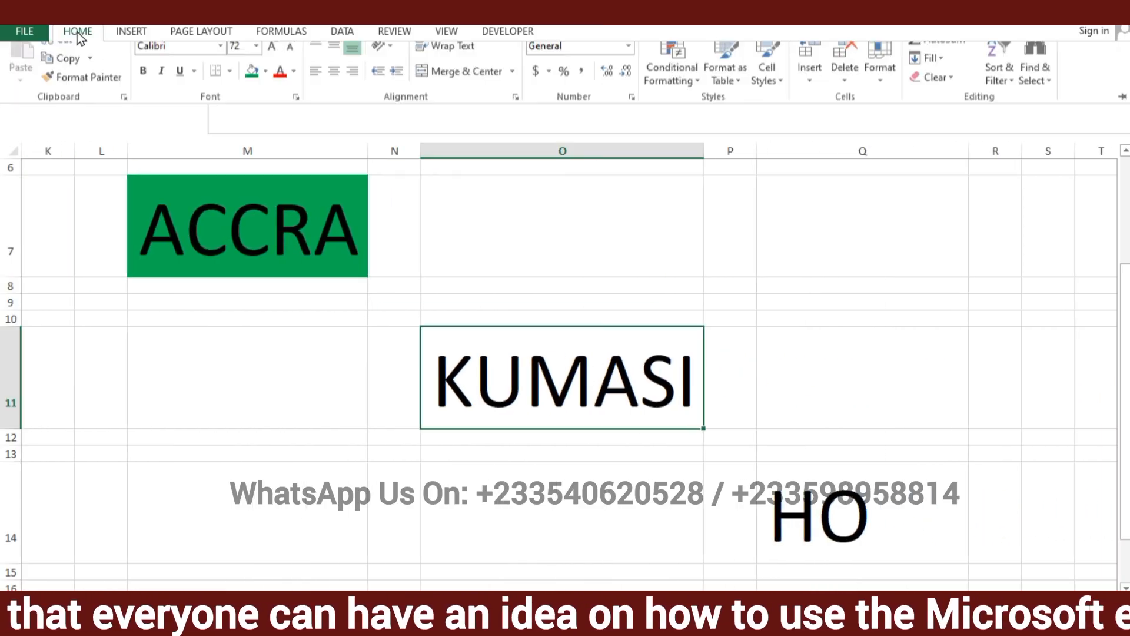
{"action": "left_click", "coordinate": [264, 88]}
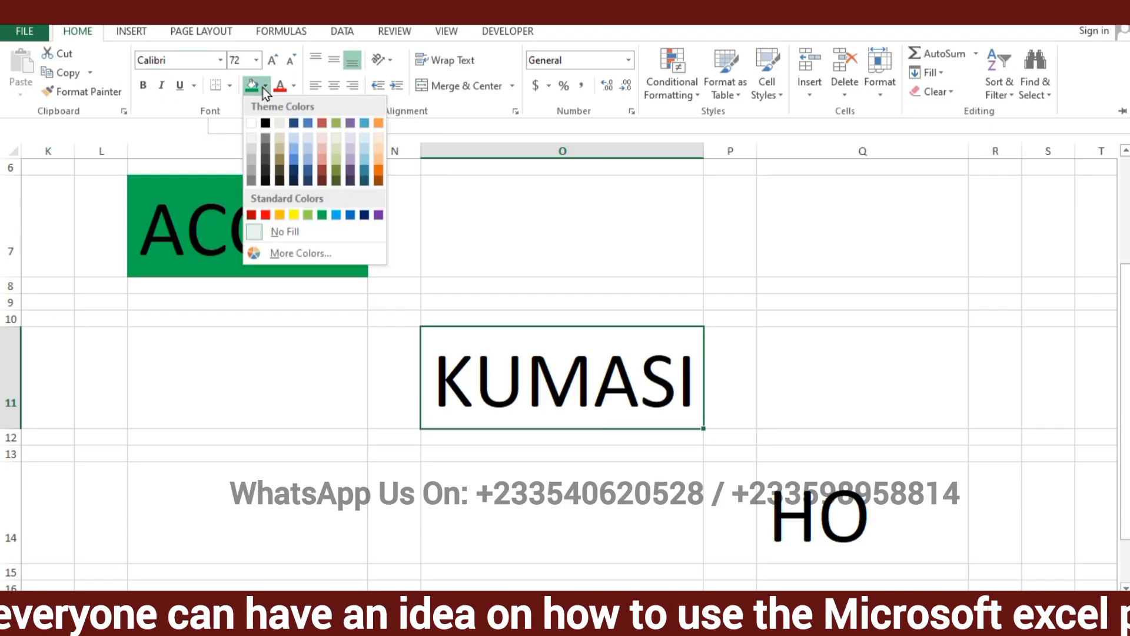
{"action": "left_click", "coordinate": [379, 182]}
Fill the HO cell Q14 with a dark blue theme colour and collapse the ribbon
{"action": "left_click", "coordinate": [831, 510]}
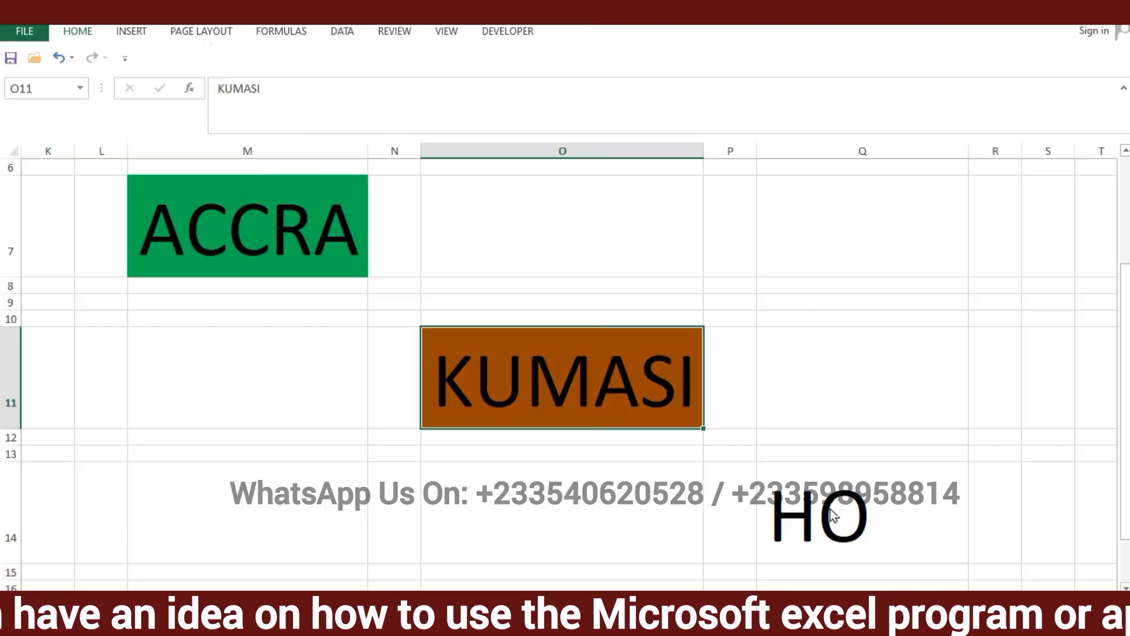
{"action": "left_click", "coordinate": [831, 510]}
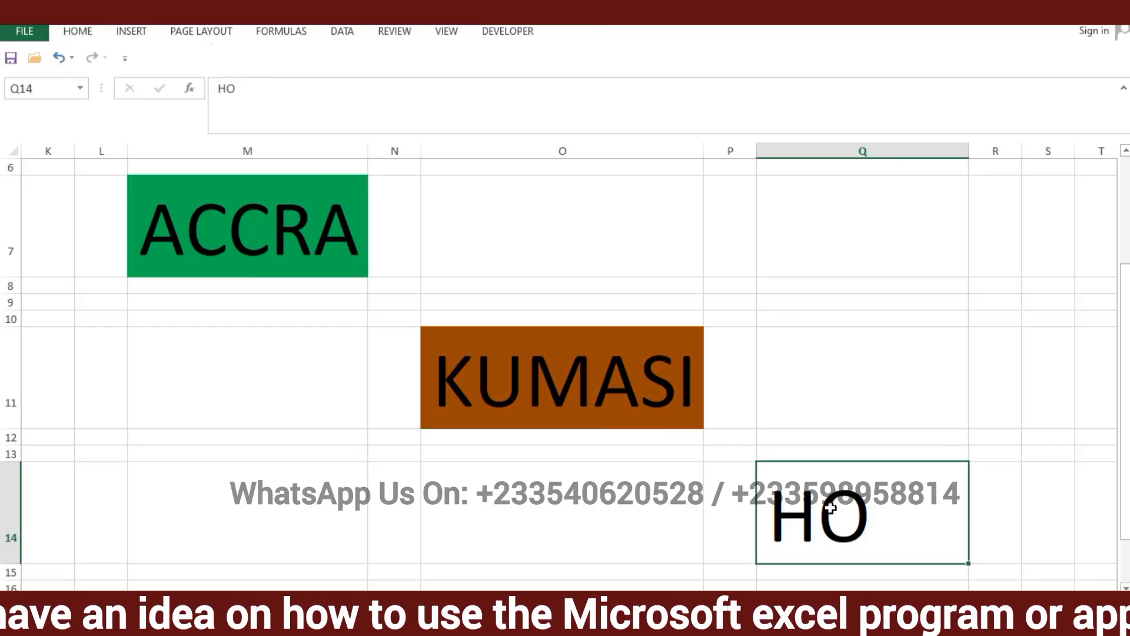
{"action": "left_click", "coordinate": [83, 30]}
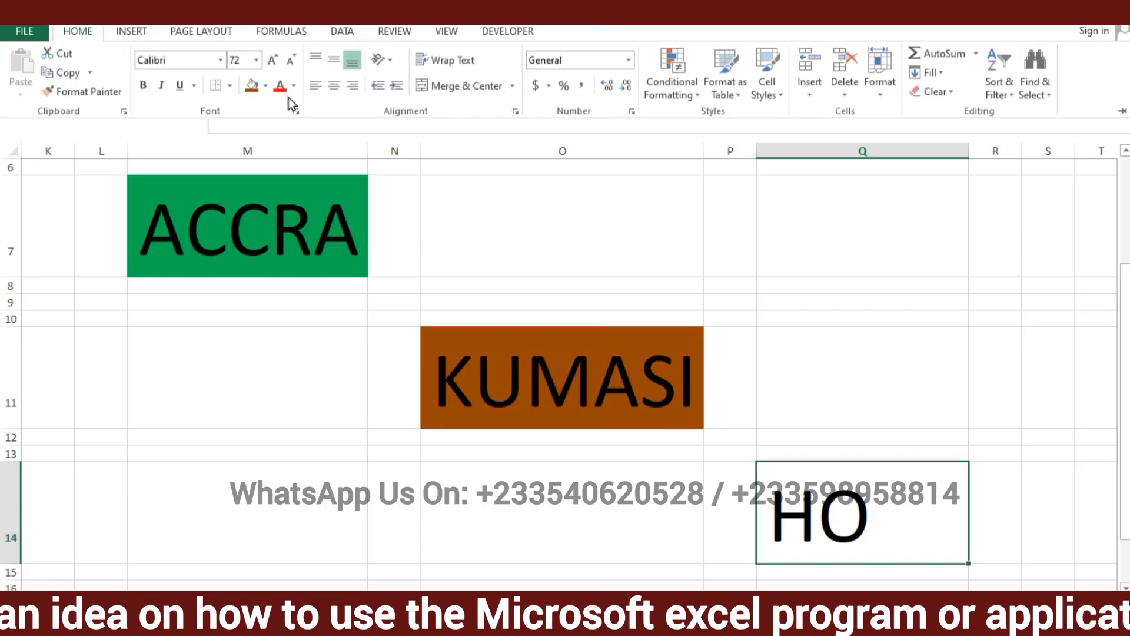
{"action": "left_click", "coordinate": [265, 86]}
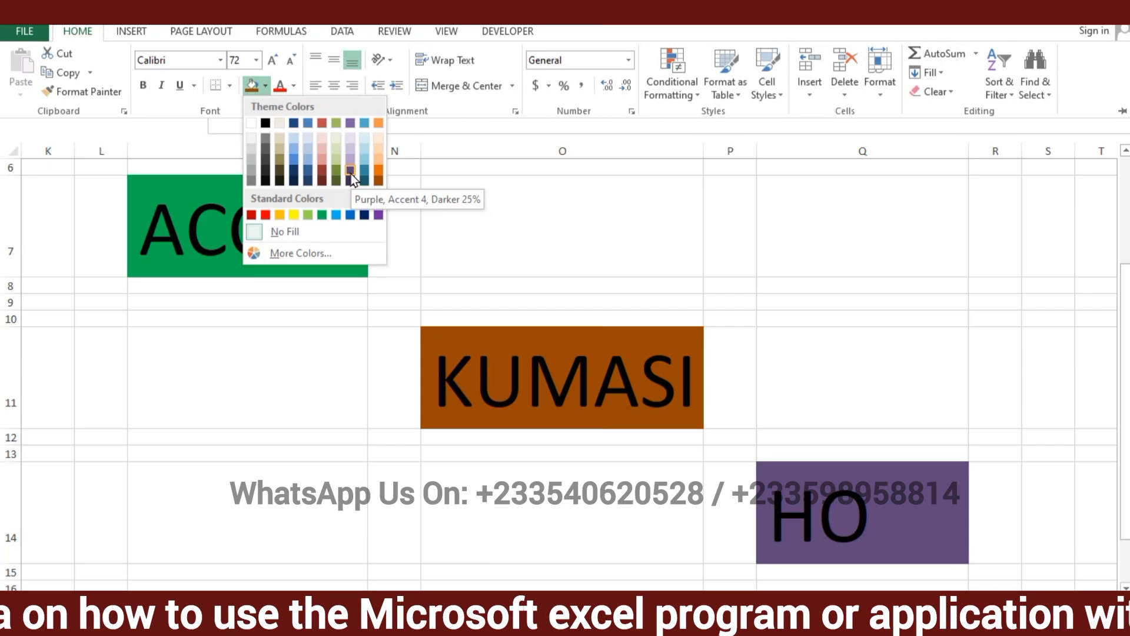
{"action": "left_click", "coordinate": [294, 171]}
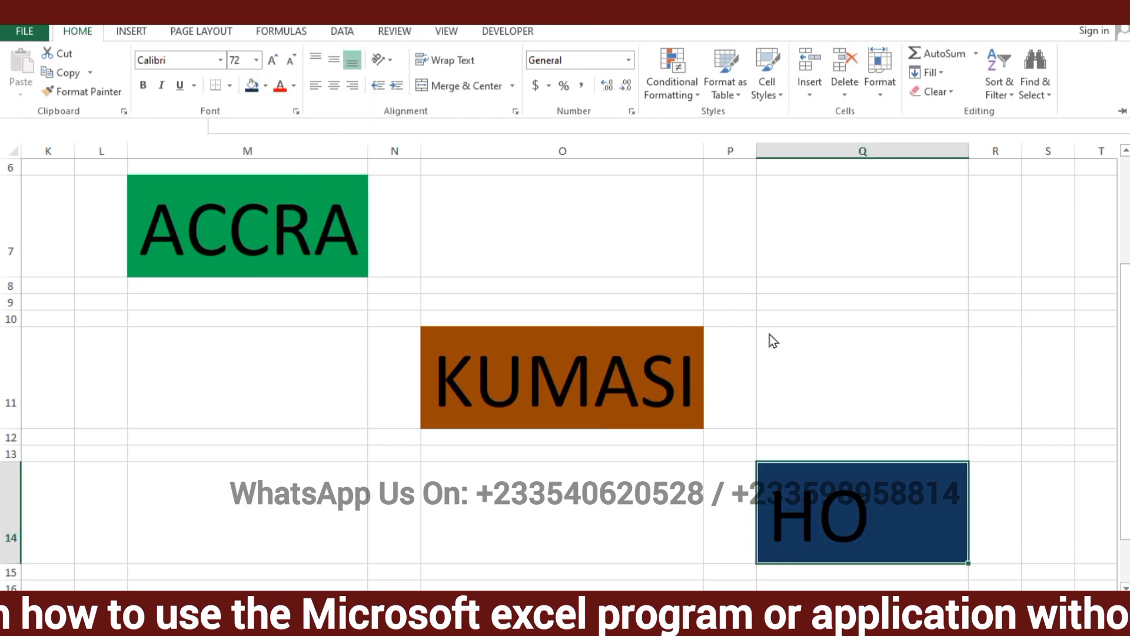
{"action": "key", "text": "ctrl+F1"}
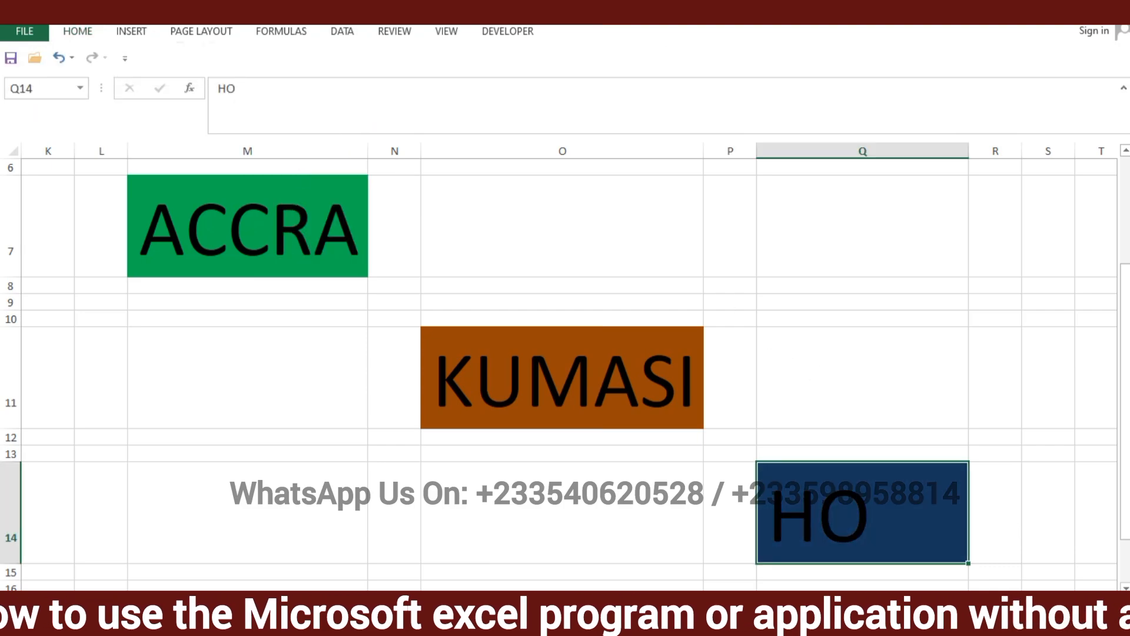
Try left and right alignment on HO in cell Q14, settle on centre alignment, and collapse the ribbon
{"action": "left_click_drag", "start_coordinate": [965, 605], "coordinate": [778, 600]}
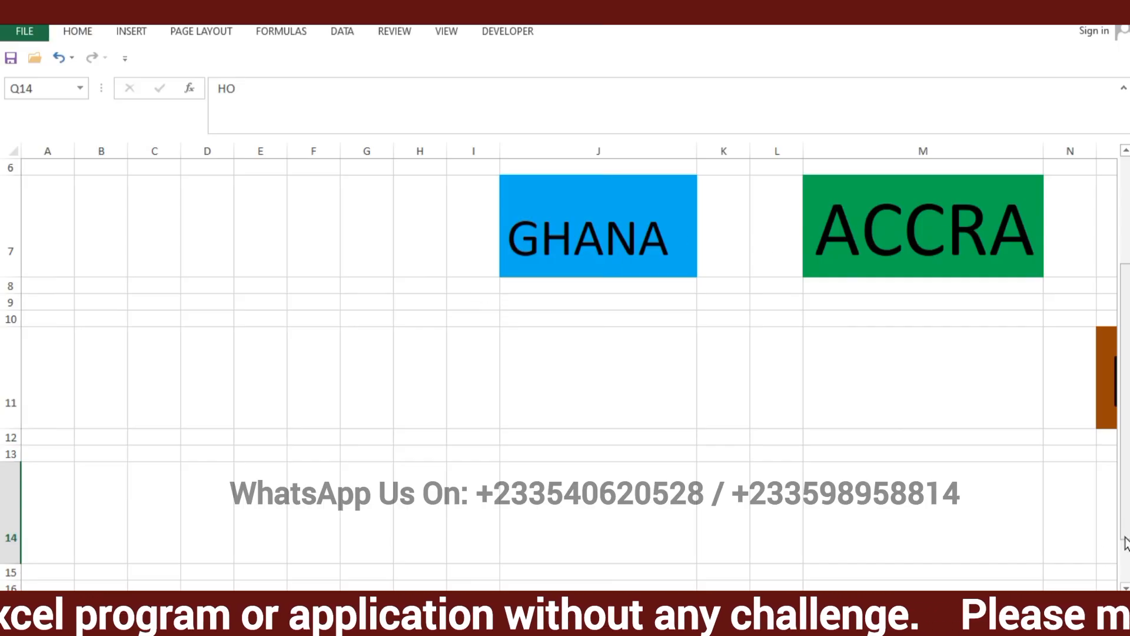
{"action": "left_click_drag", "start_coordinate": [777, 601], "coordinate": [869, 600]}
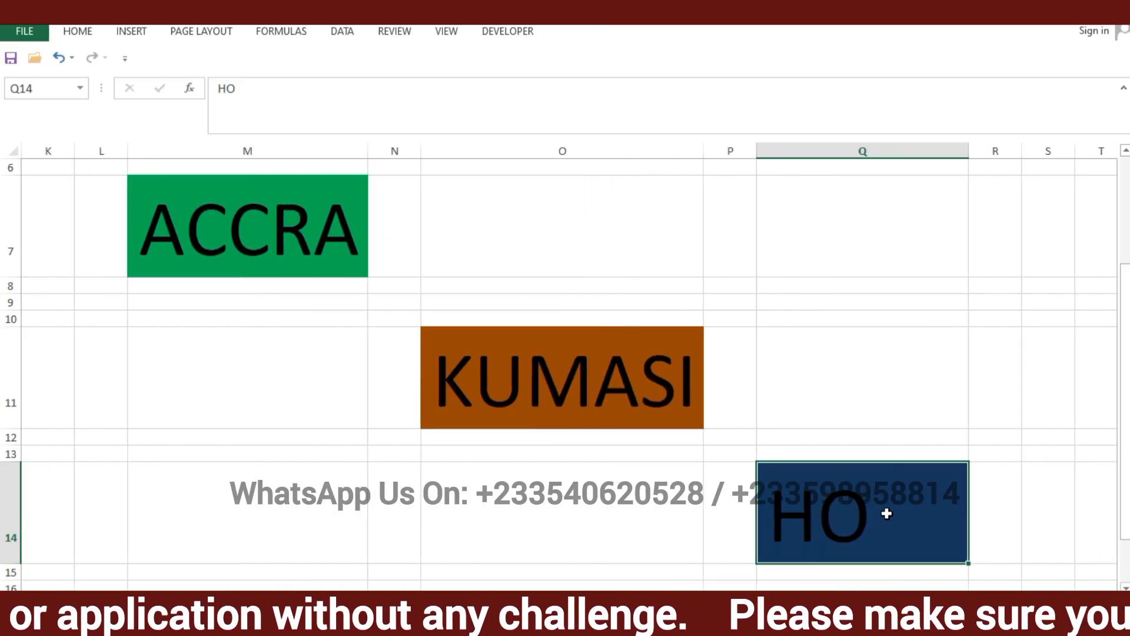
{"action": "left_click", "coordinate": [1012, 428]}
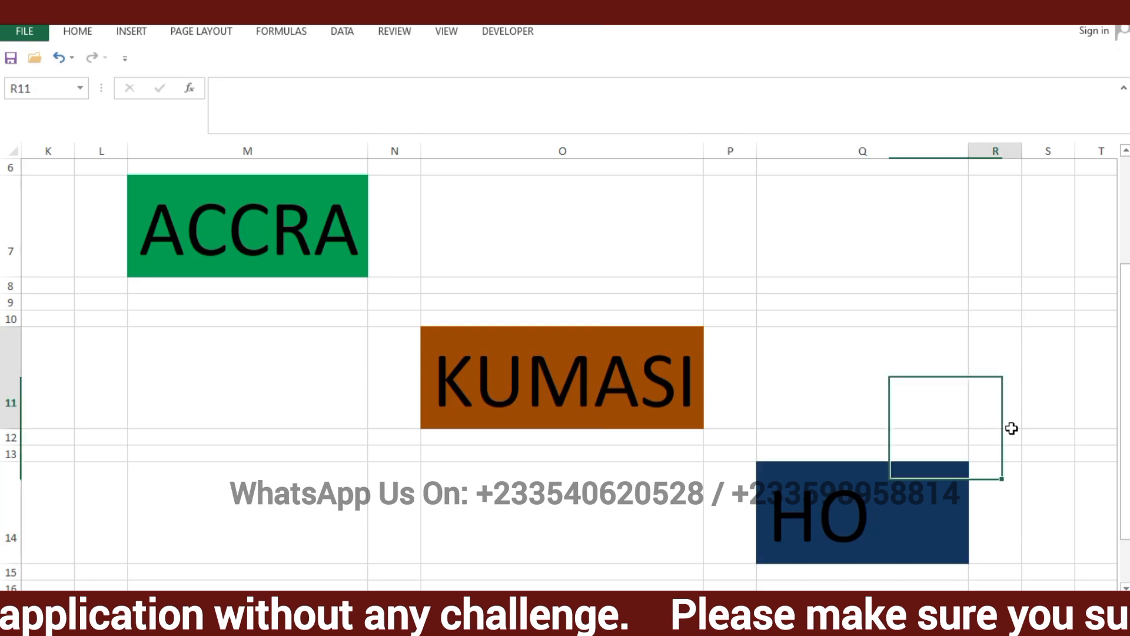
{"action": "left_click", "coordinate": [904, 495]}
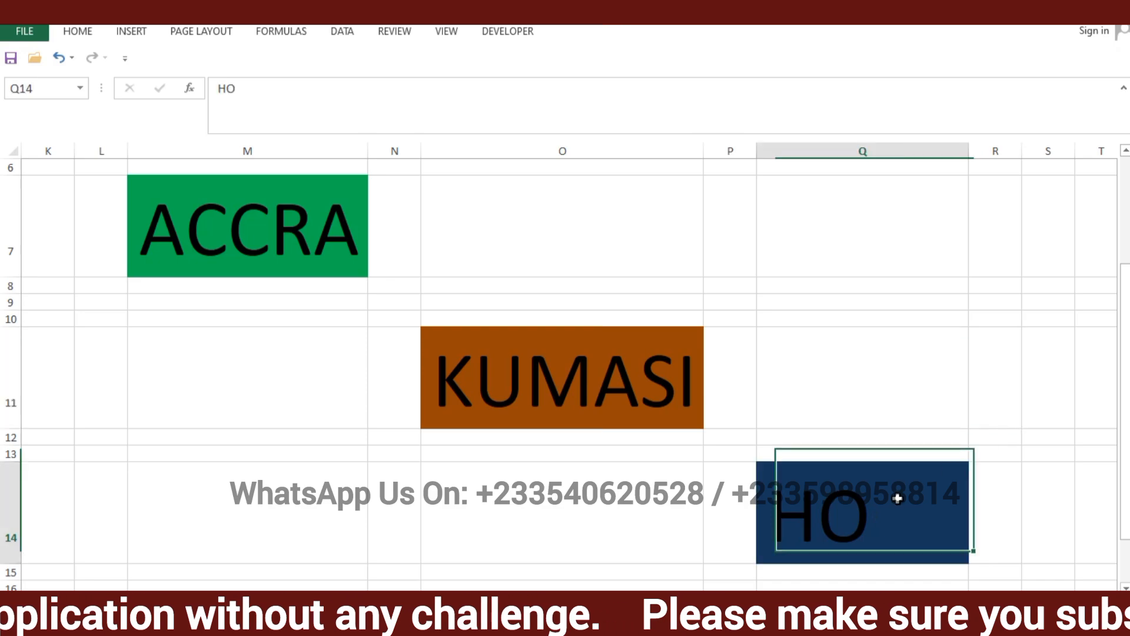
{"action": "left_click", "coordinate": [76, 35]}
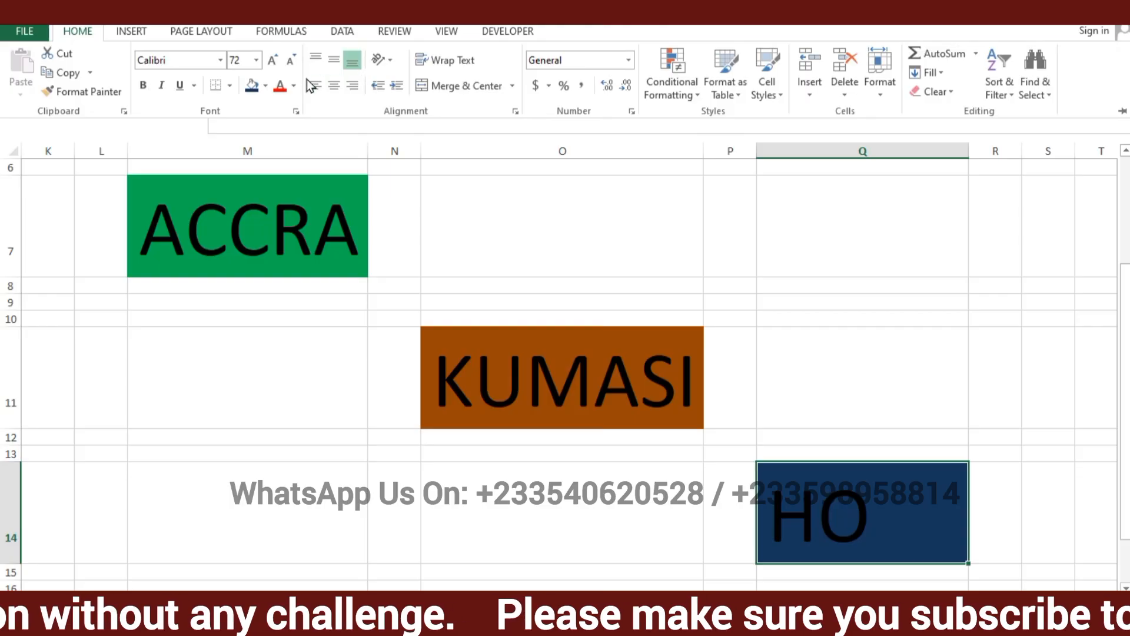
{"action": "left_click", "coordinate": [337, 90]}
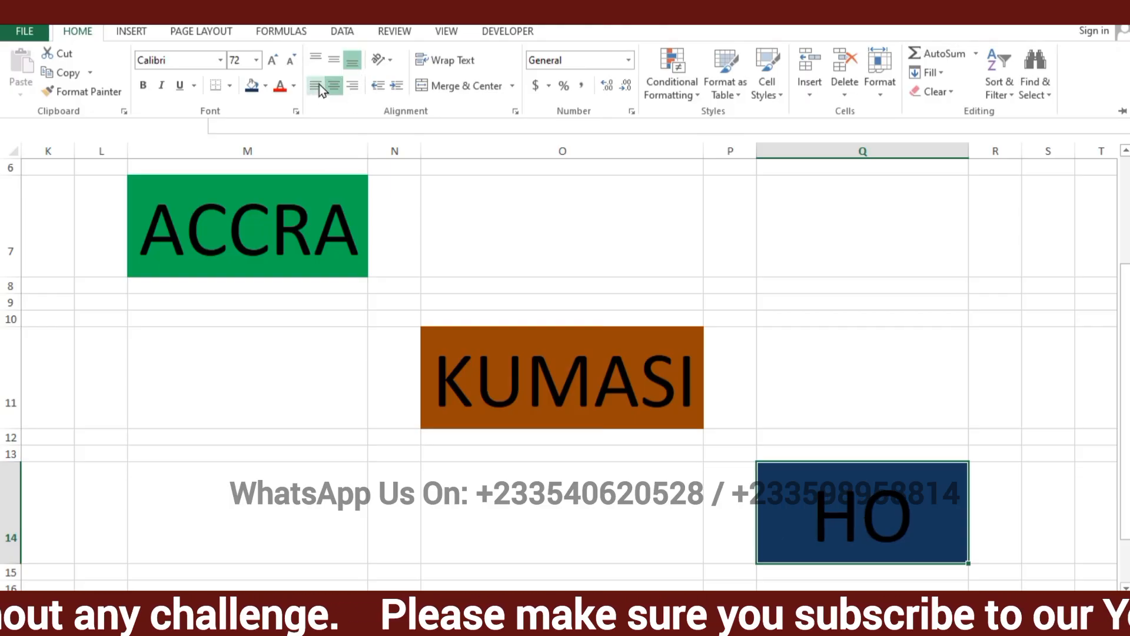
{"action": "left_click", "coordinate": [319, 86]}
{"action": "left_click", "coordinate": [354, 86]}
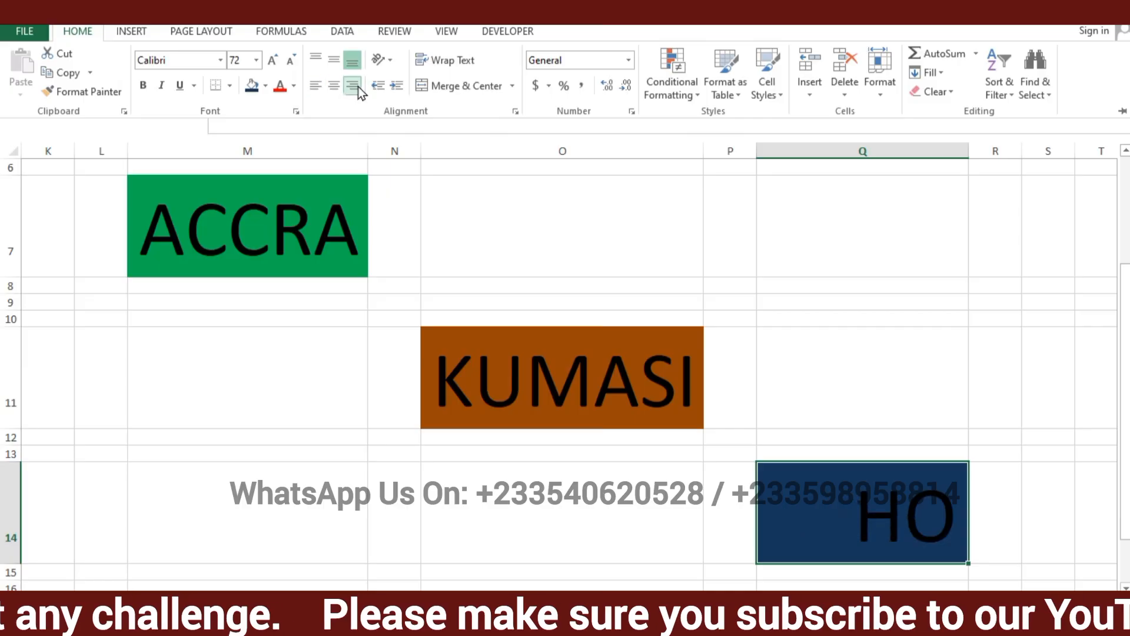
{"action": "left_click", "coordinate": [331, 86]}
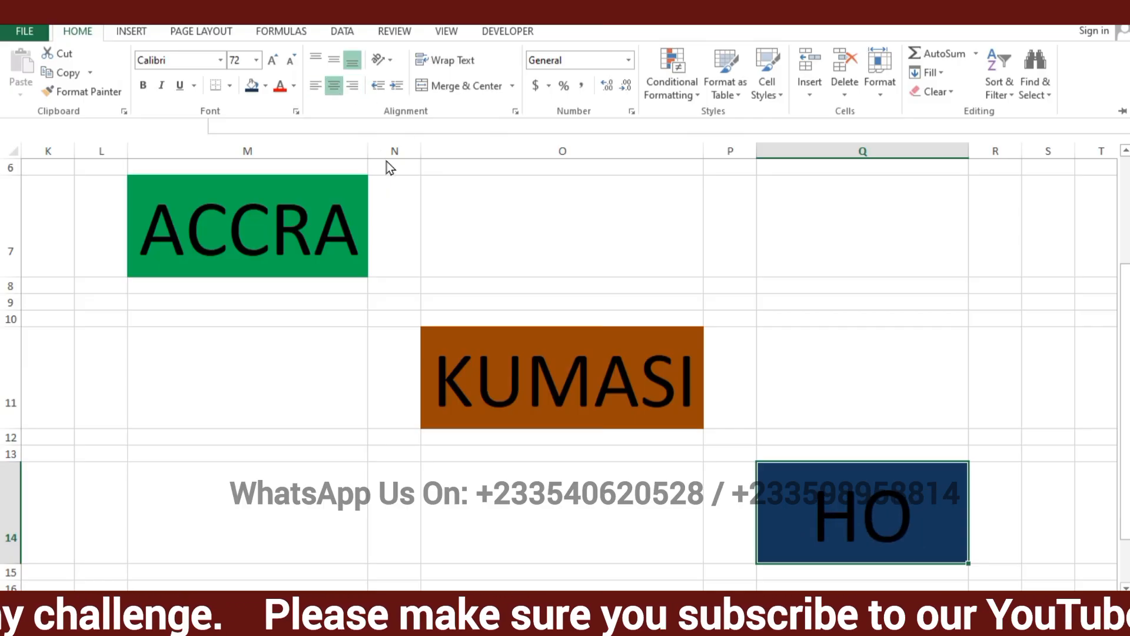
{"action": "key", "text": "ctrl+F1"}
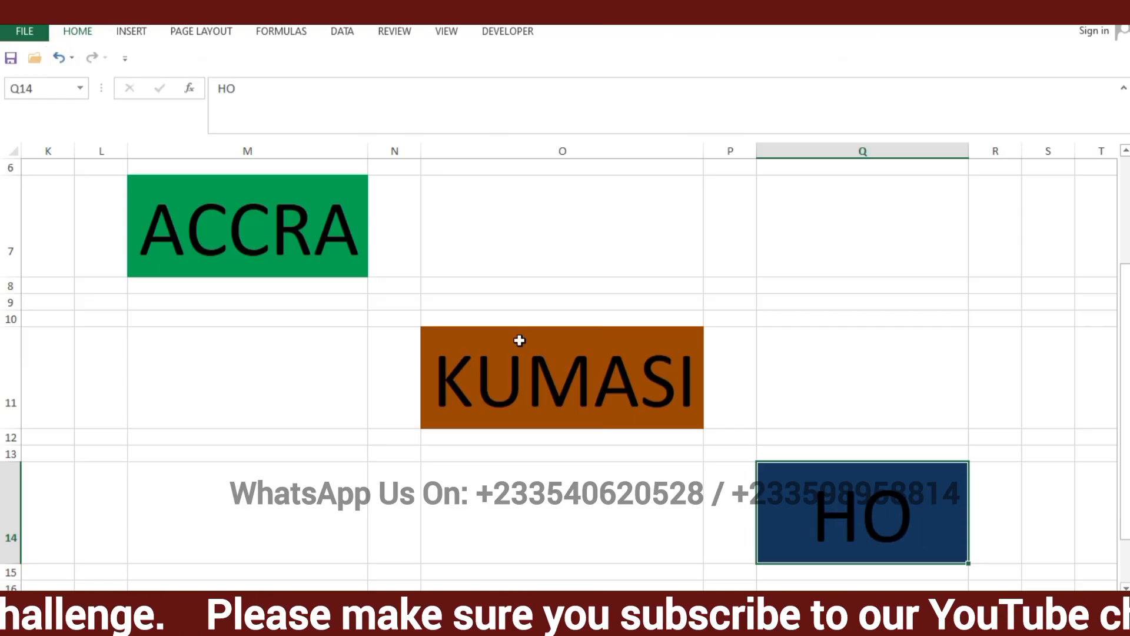
Centre the KUMASI text horizontally in cell O11
{"action": "left_click", "coordinate": [529, 346]}
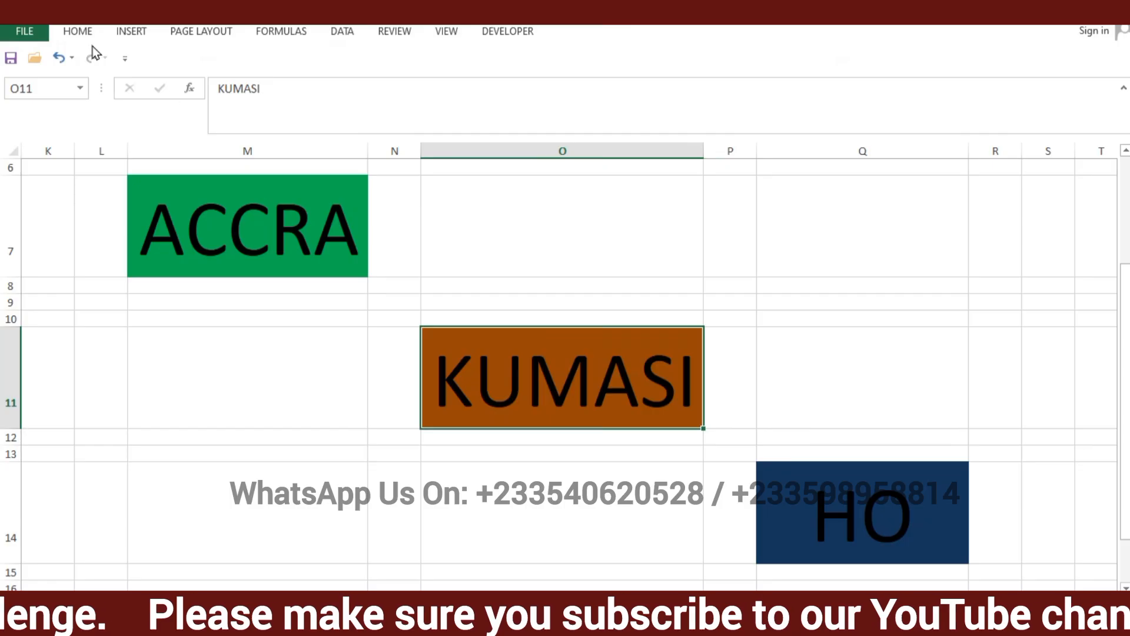
{"action": "left_click", "coordinate": [84, 33]}
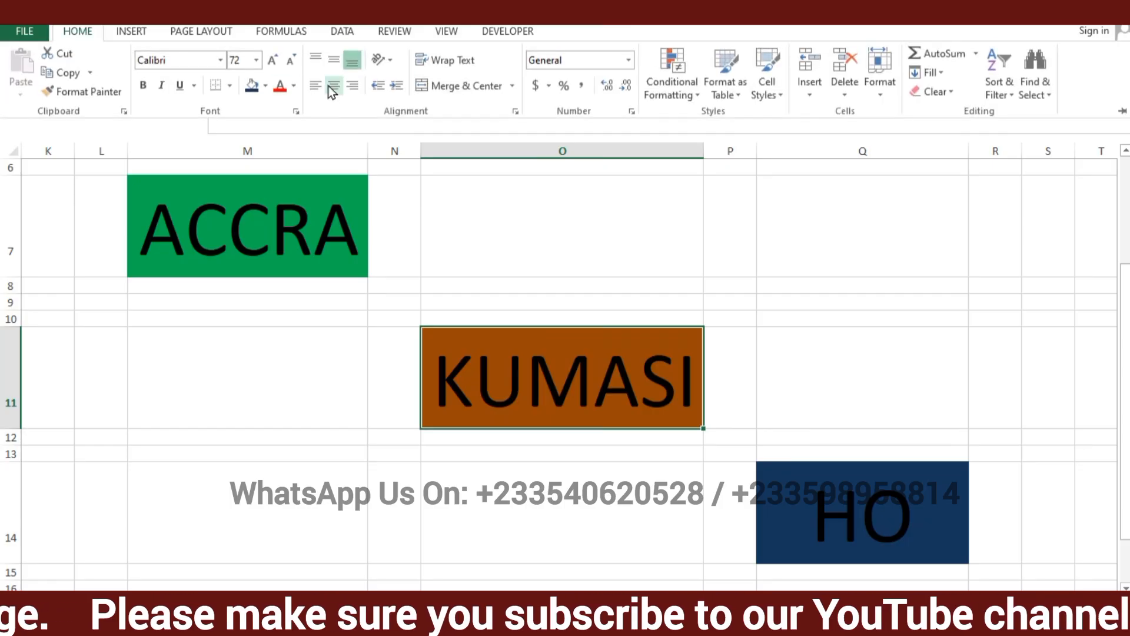
{"action": "left_click", "coordinate": [257, 192]}
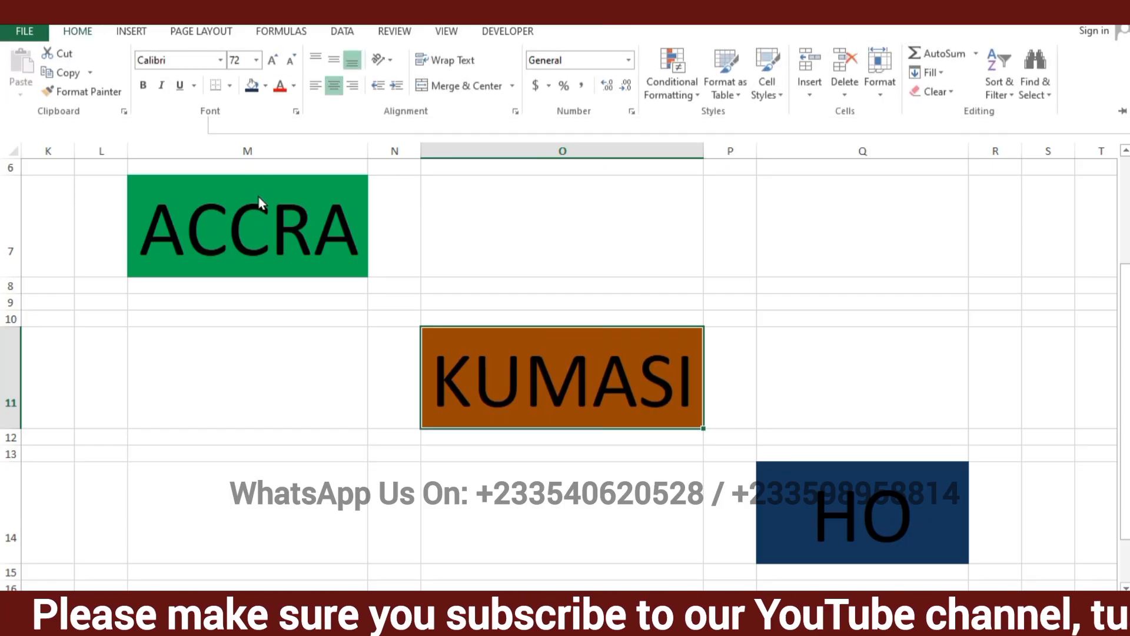
Centre the ACCRA text horizontally in cell M7 and collapse the ribbon
{"action": "left_click", "coordinate": [258, 196]}
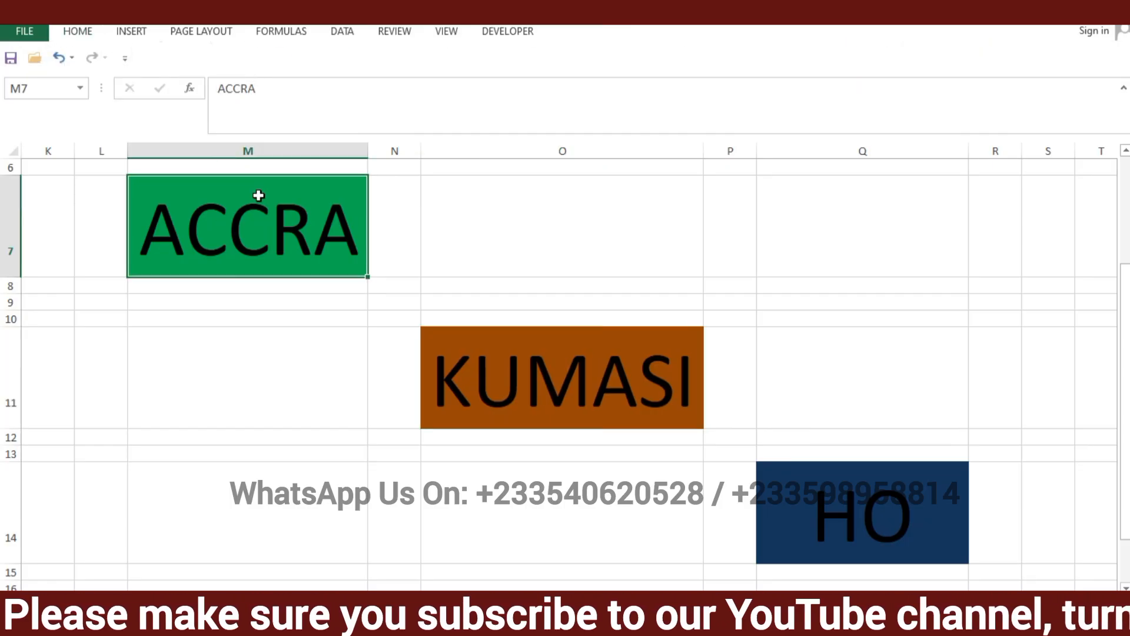
{"action": "left_click", "coordinate": [81, 33]}
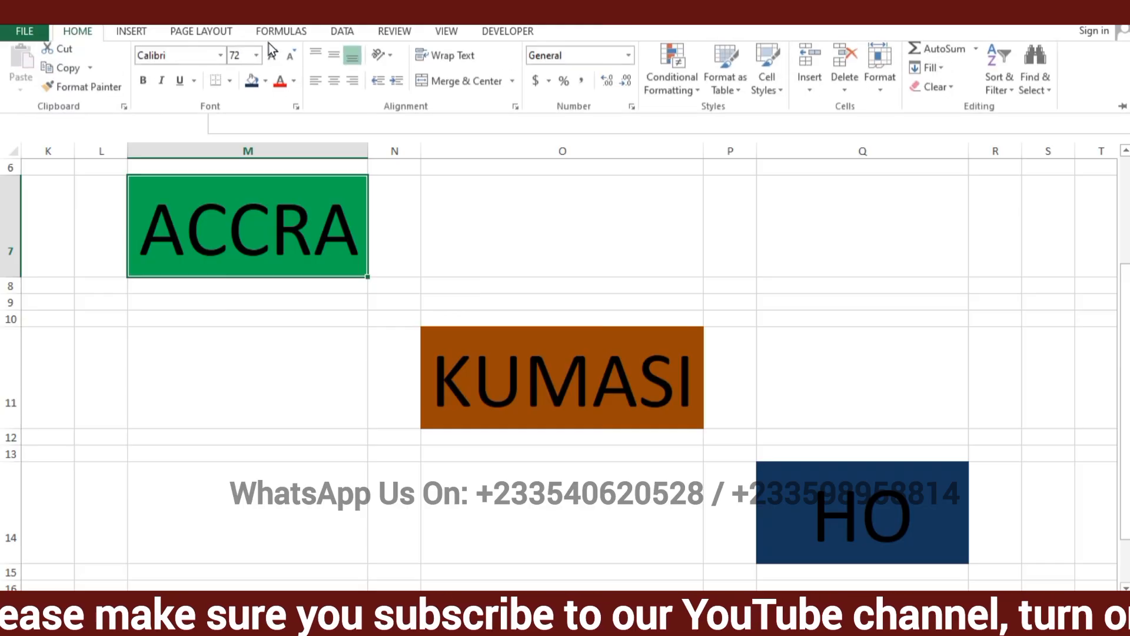
{"action": "left_click", "coordinate": [335, 87]}
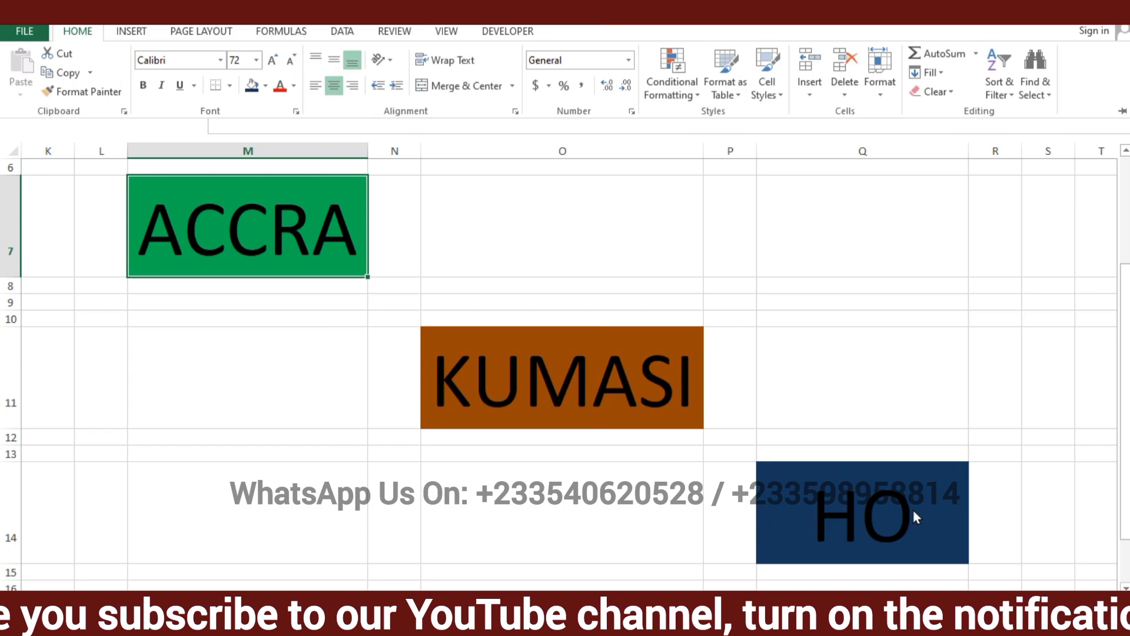
{"action": "key", "text": "ctrl+F1"}
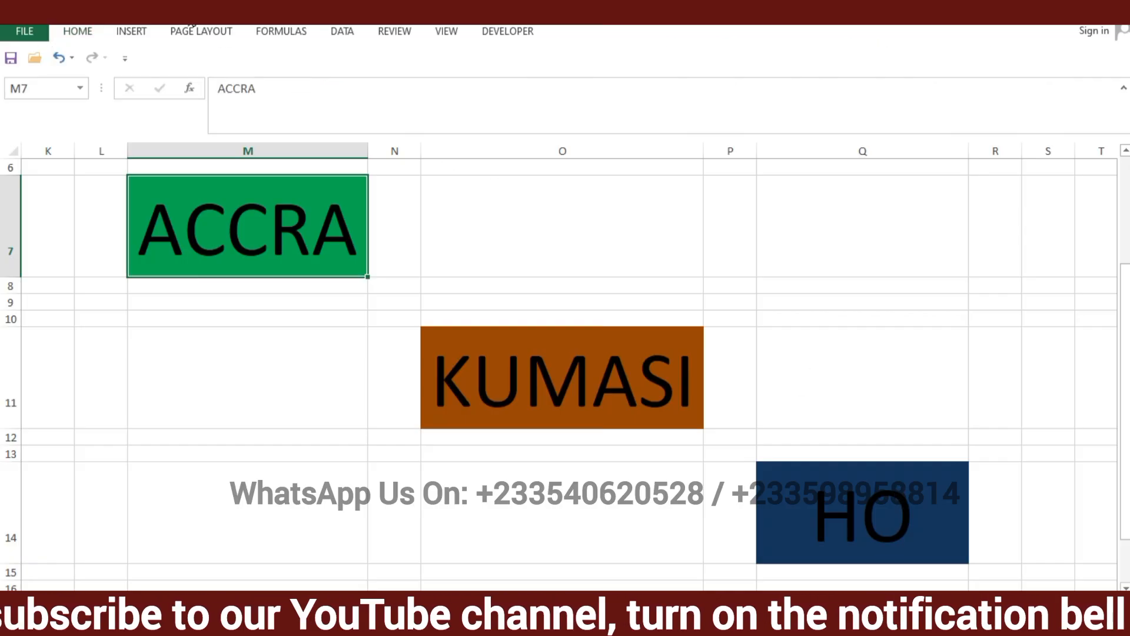
{"action": "left_click", "coordinate": [68, 31]}
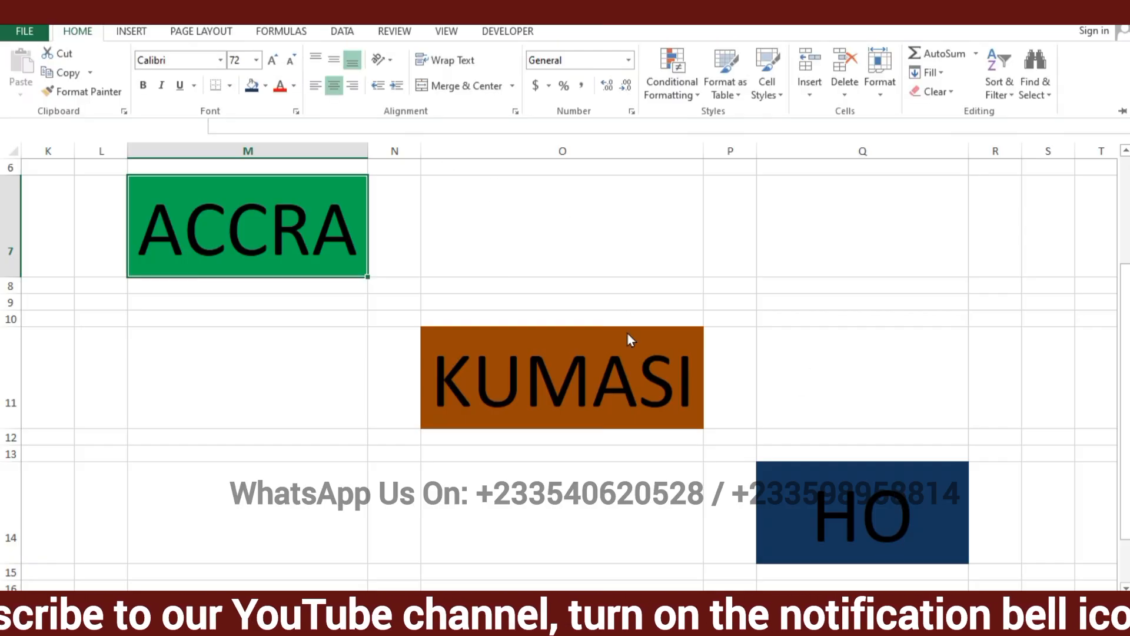
{"action": "left_click", "coordinate": [334, 245]}
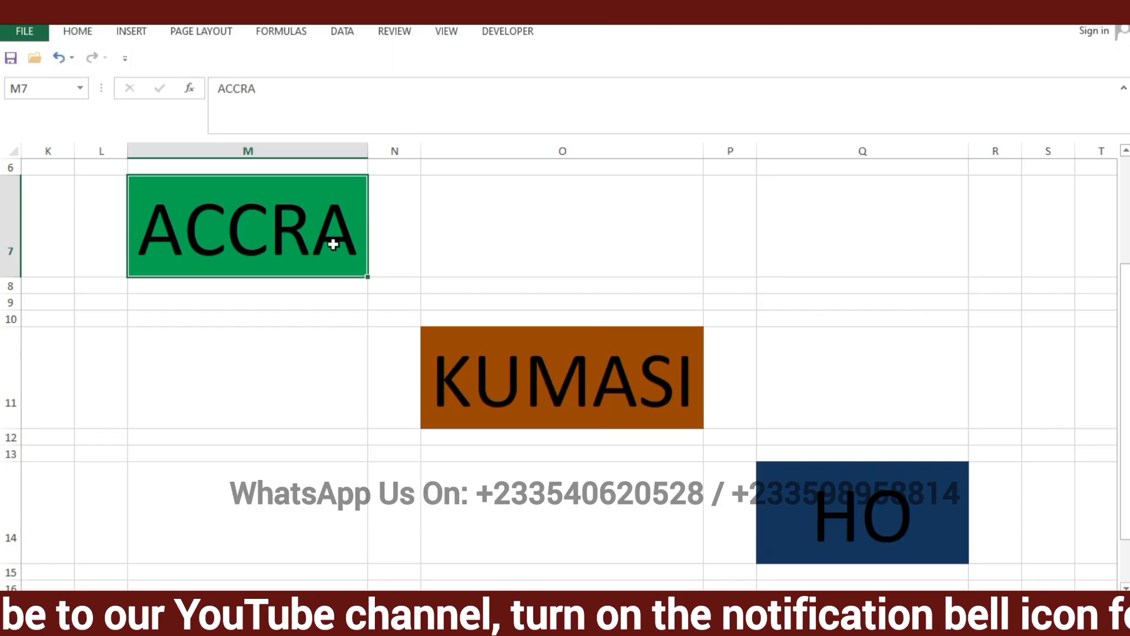
Try top alignment on the HO text in cell Q14, and settle on middle vertical alignment
{"action": "left_click", "coordinate": [876, 518]}
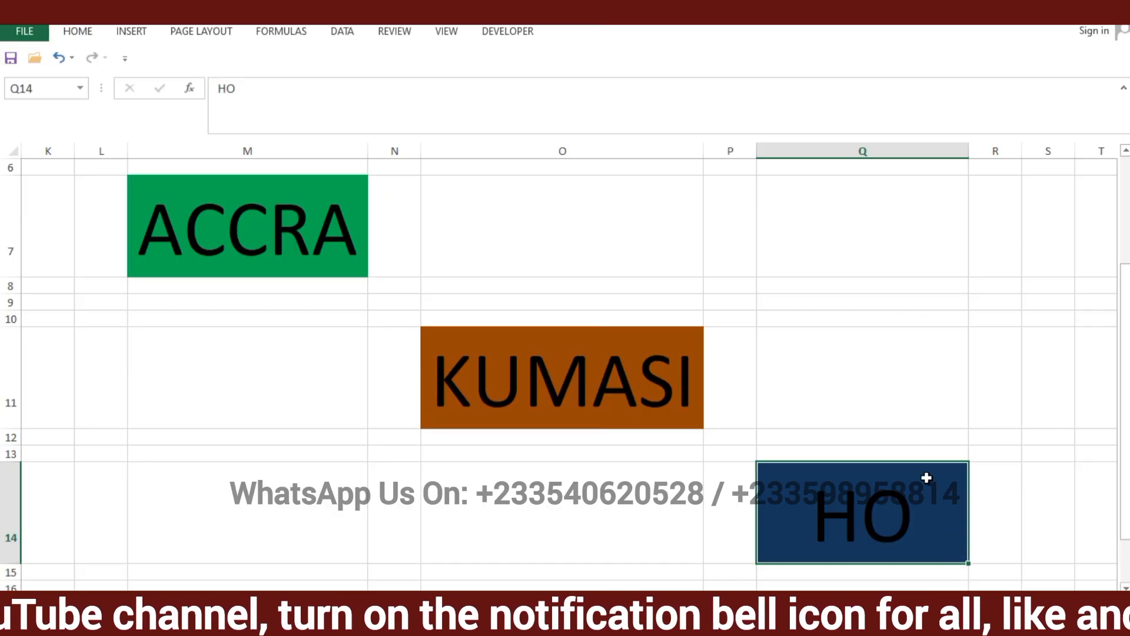
{"action": "left_click", "coordinate": [92, 37]}
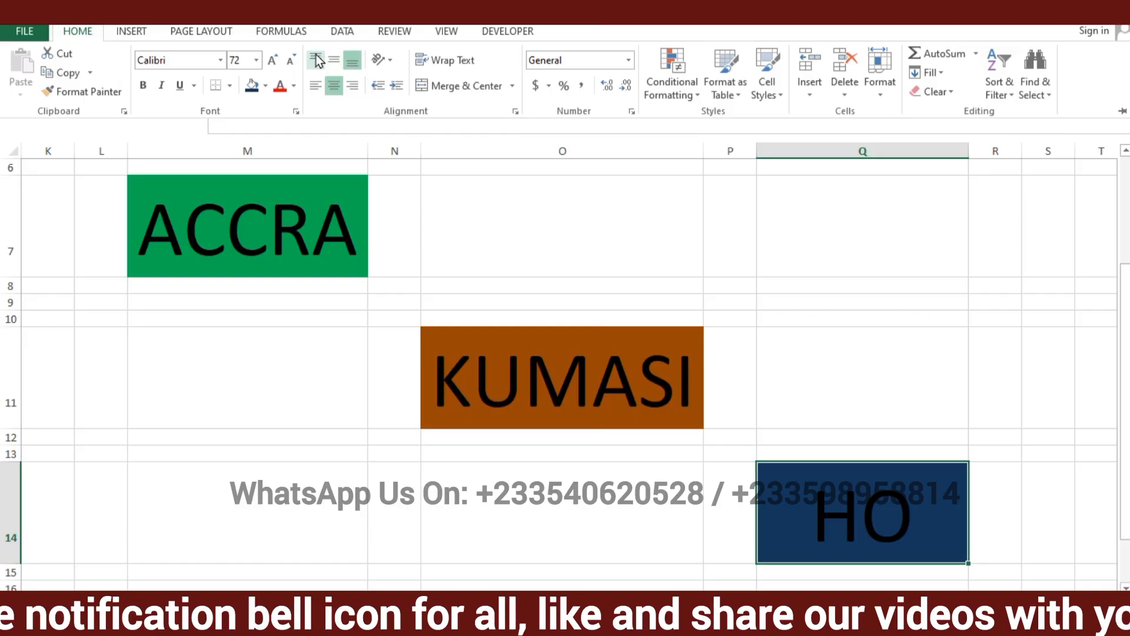
{"action": "left_click", "coordinate": [317, 59]}
{"action": "left_click", "coordinate": [336, 58]}
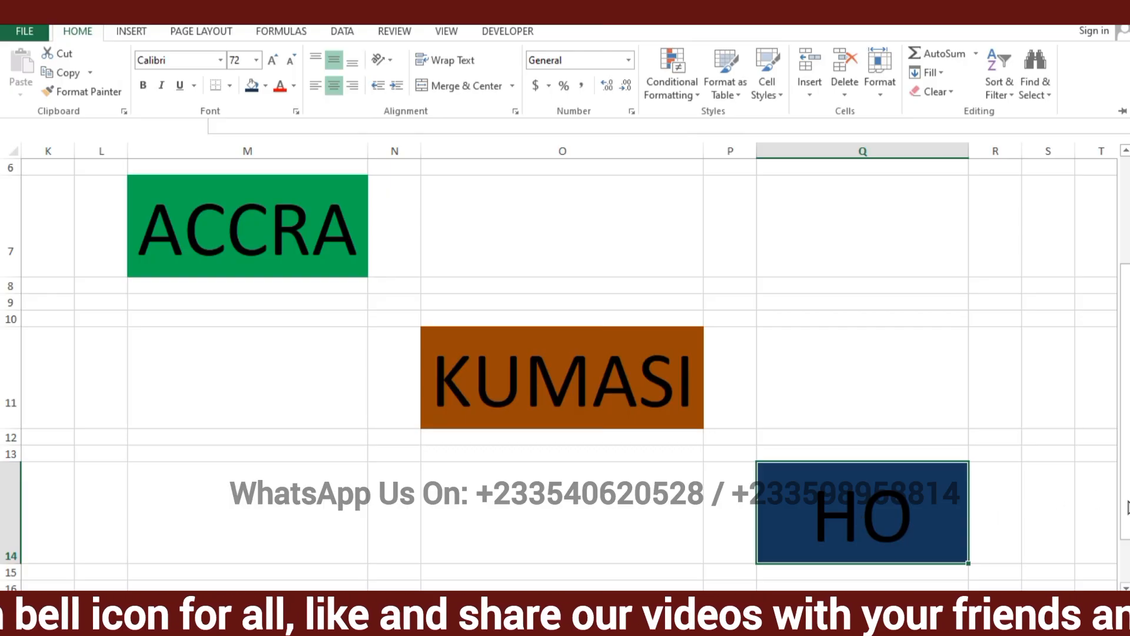
{"action": "left_click_drag", "start_coordinate": [1128, 507], "coordinate": [1125, 563]}
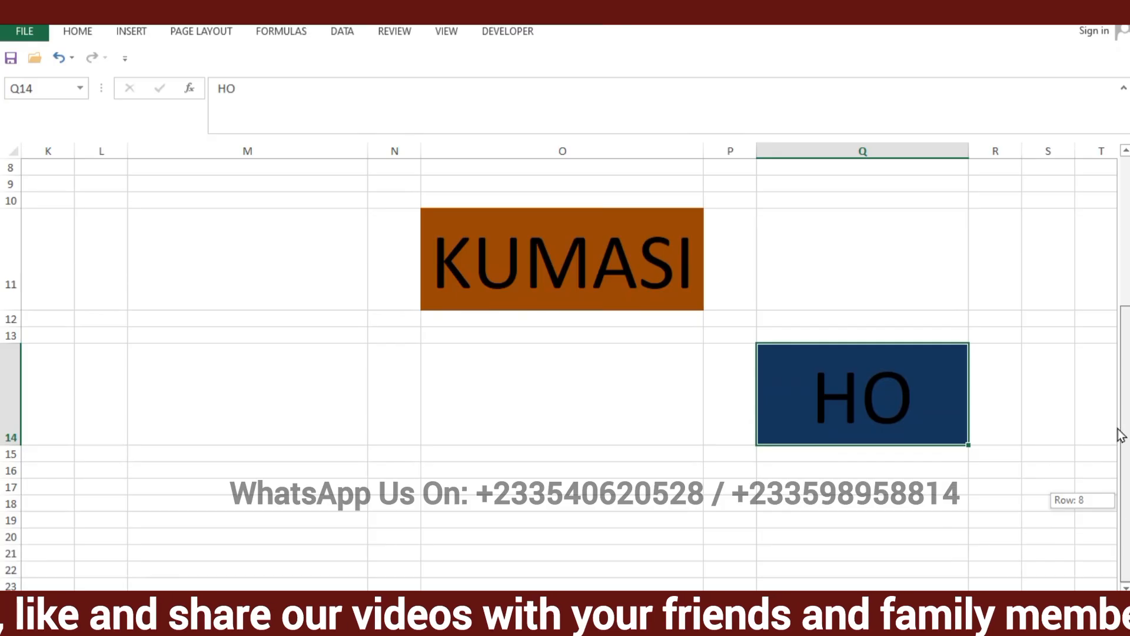
{"action": "mouse_move", "coordinate": [1122, 436]}
{"action": "left_mouse_down"}
{"action": "mouse_move", "coordinate": [1122, 384]}
{"action": "mouse_move", "coordinate": [1126, 446]}
{"action": "left_mouse_up"}
{"action": "left_click_drag", "start_coordinate": [995, 599], "coordinate": [954, 599]}
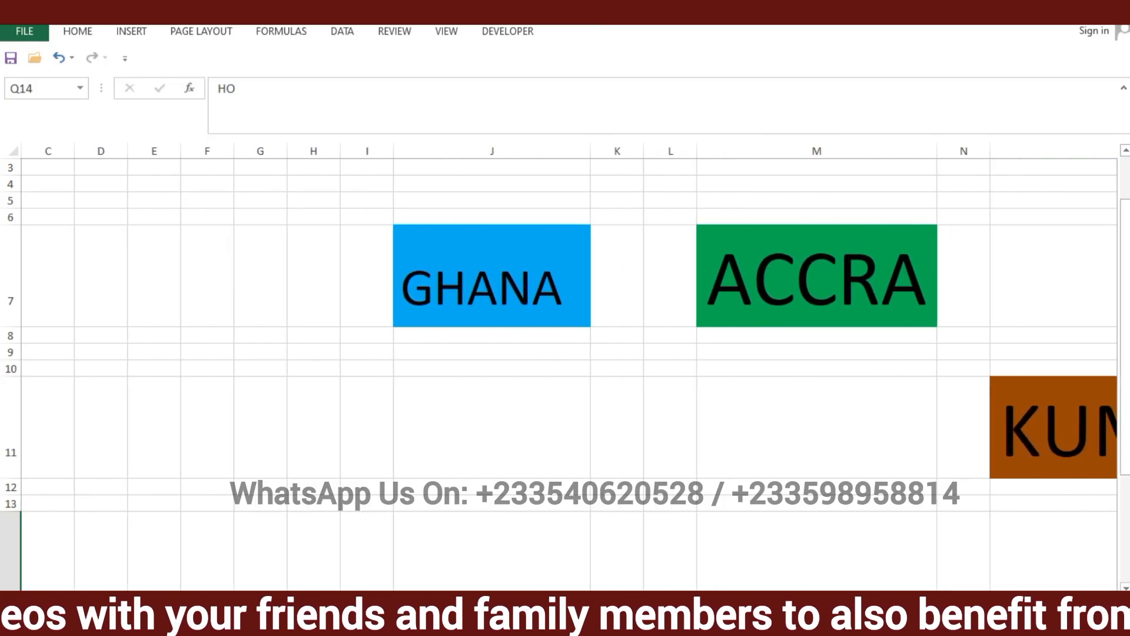
{"action": "left_click_drag", "start_coordinate": [861, 599], "coordinate": [882, 598]}
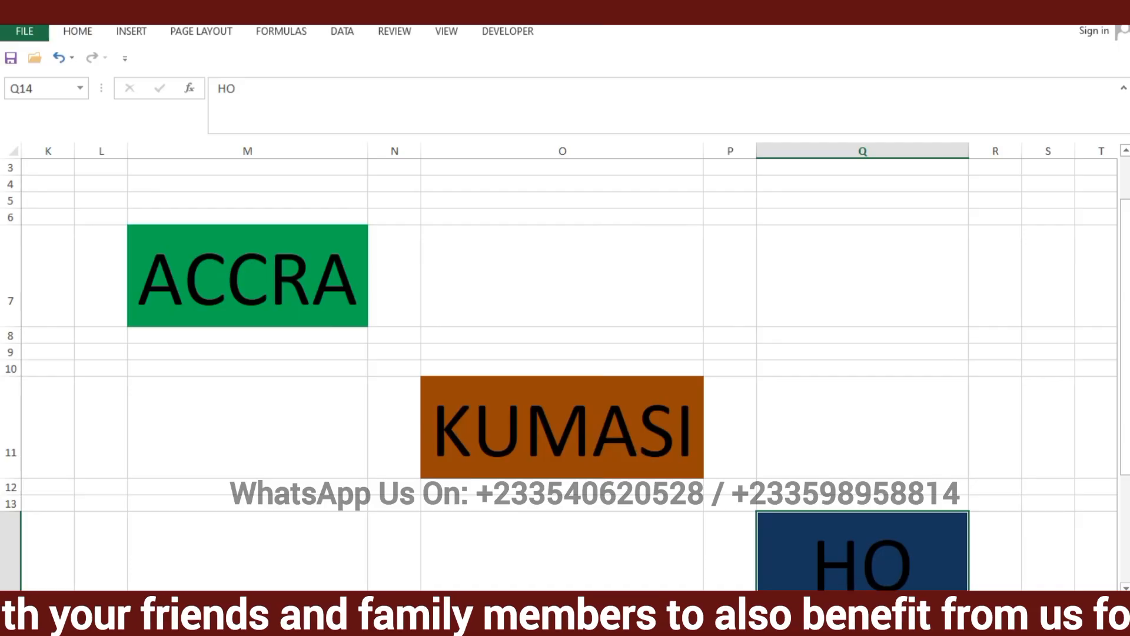
{"action": "scroll", "coordinate": [566, 374], "scroll_direction": "down", "scroll_amount": 3}
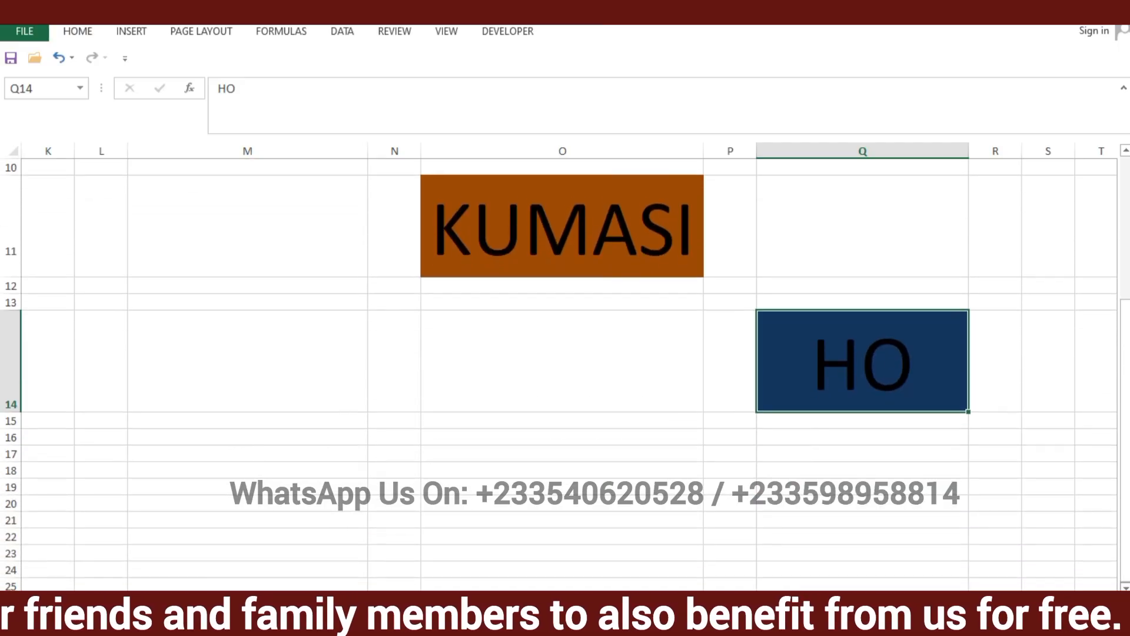
{"action": "scroll", "coordinate": [1101, 310], "scroll_direction": "down", "scroll_amount": 2}
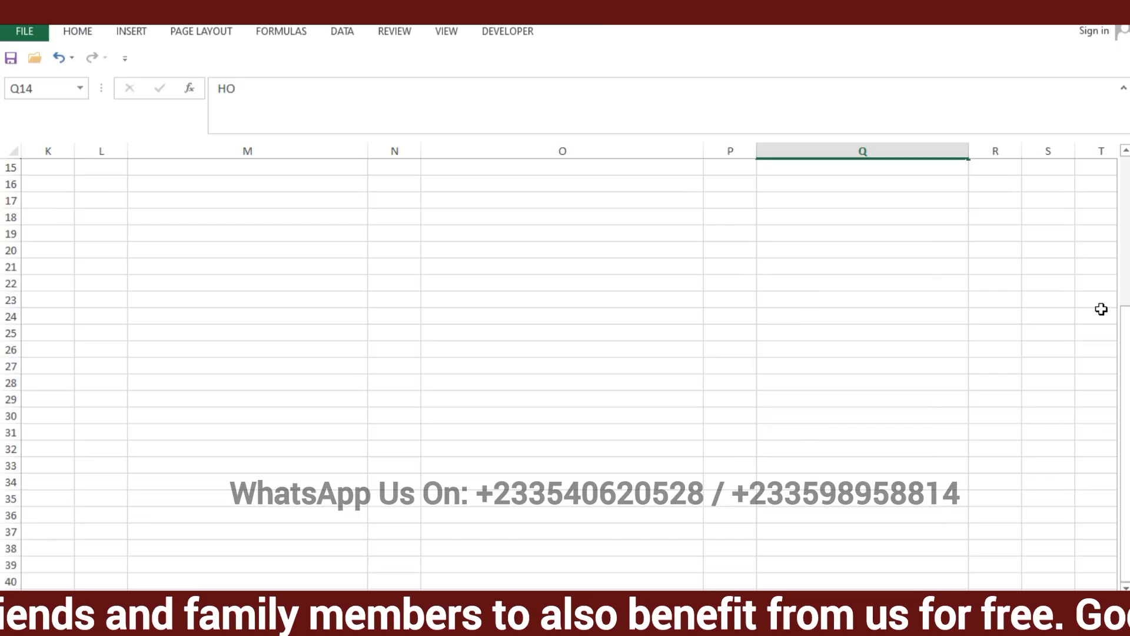
{"action": "left_click_drag", "start_coordinate": [1110, 316], "coordinate": [954, 192]}
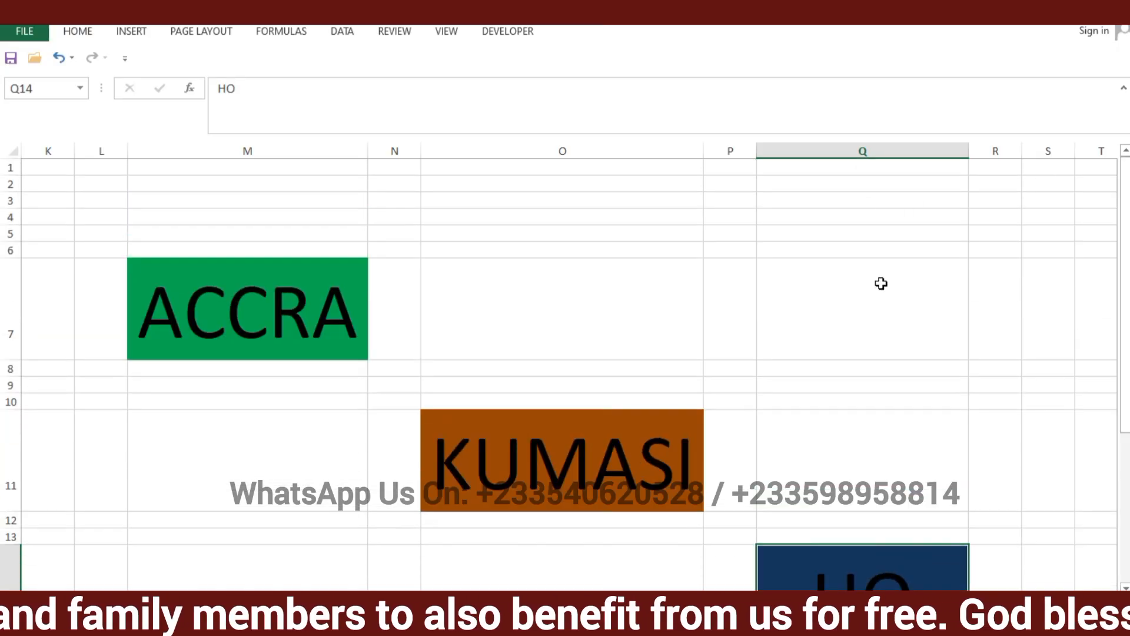